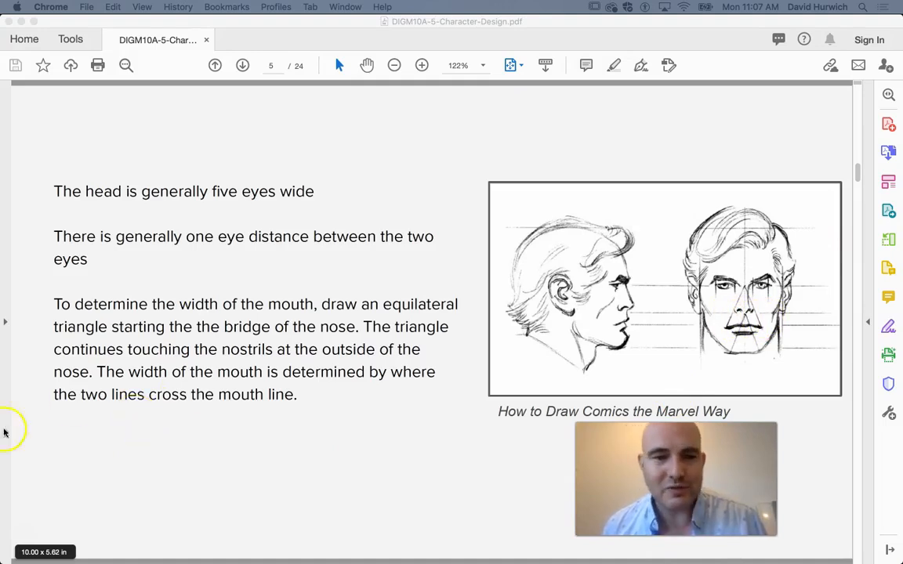
- Switch to Tahoma2D and draw a tall red rectangle in the middle of the canvas on Reference-Layer-B as the head frame
{"action": "left_click", "coordinate": [29, 531]}
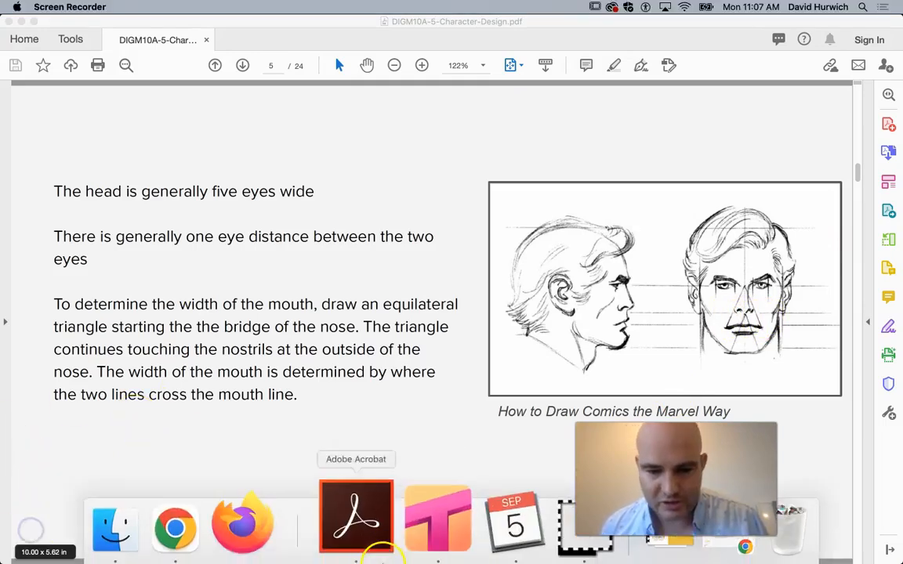
{"action": "left_click", "coordinate": [420, 517]}
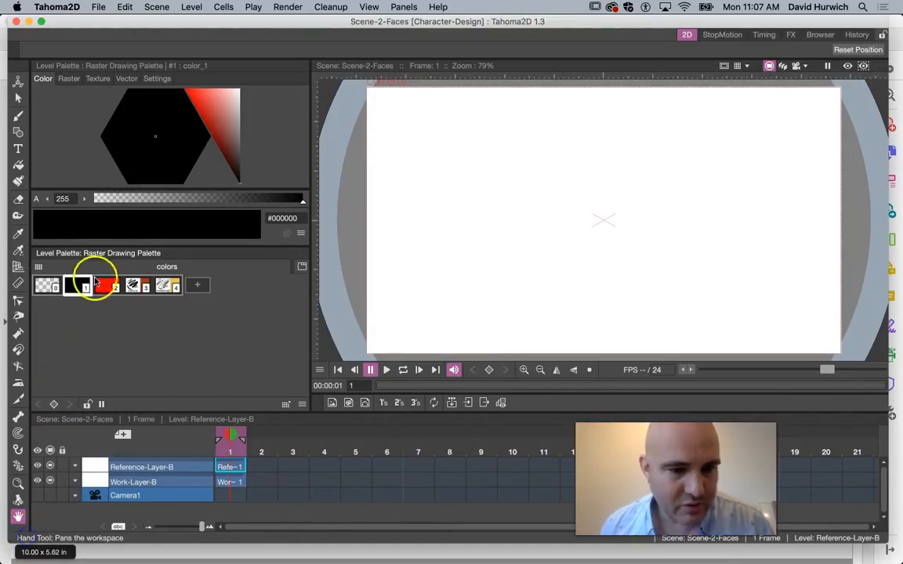
{"action": "left_click", "coordinate": [104, 288]}
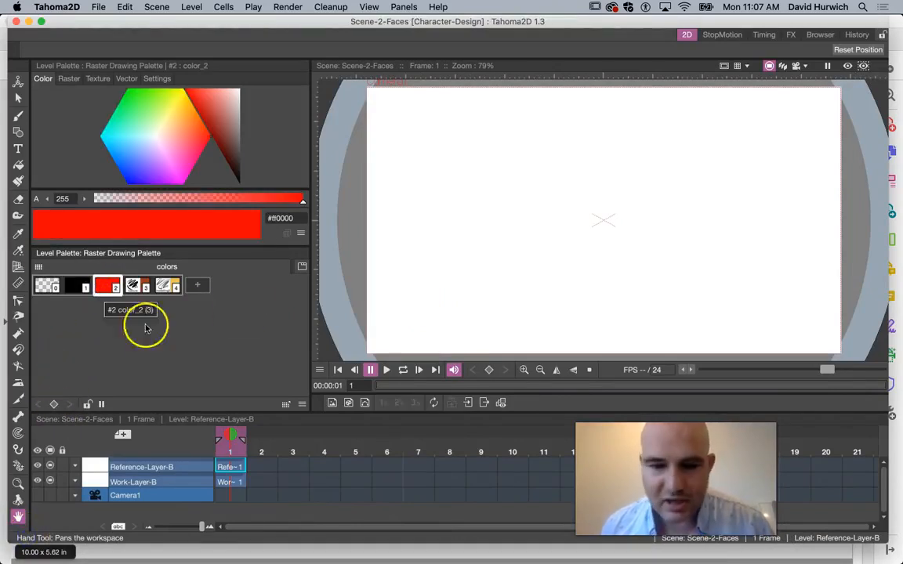
{"action": "left_click", "coordinate": [138, 480]}
{"action": "left_click", "coordinate": [141, 467]}
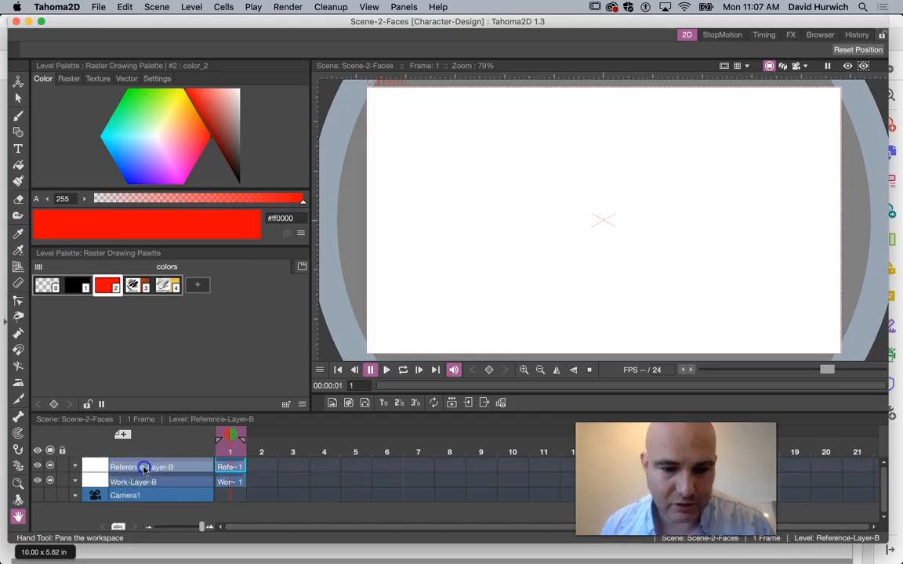
{"action": "left_click", "coordinate": [19, 131]}
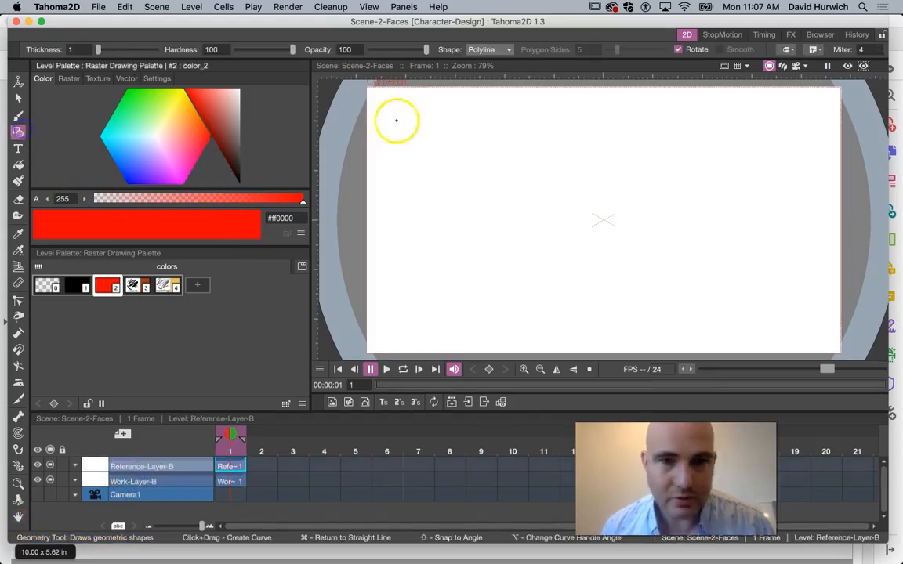
{"action": "left_click", "coordinate": [479, 50]}
{"action": "left_click", "coordinate": [479, 62]}
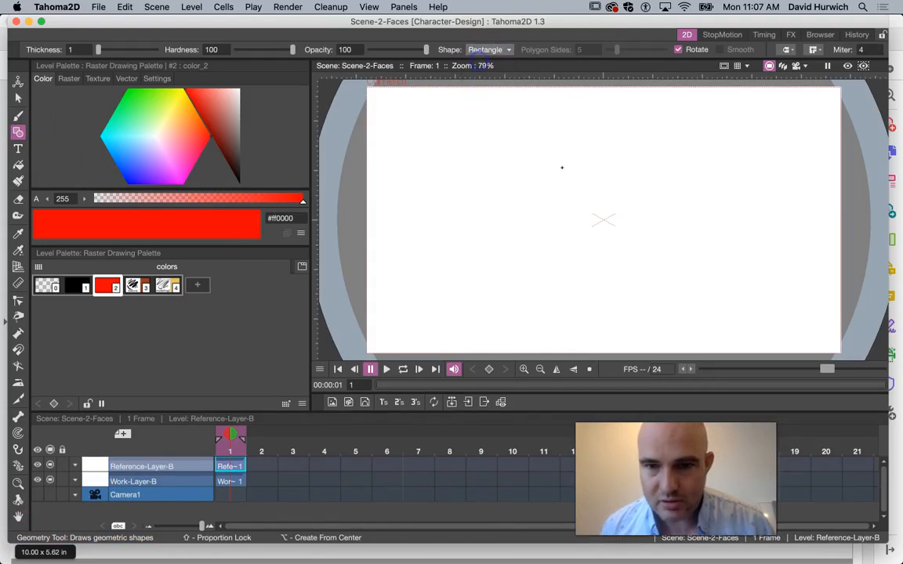
{"action": "left_click_drag", "start_coordinate": [524, 113], "coordinate": [675, 336]}
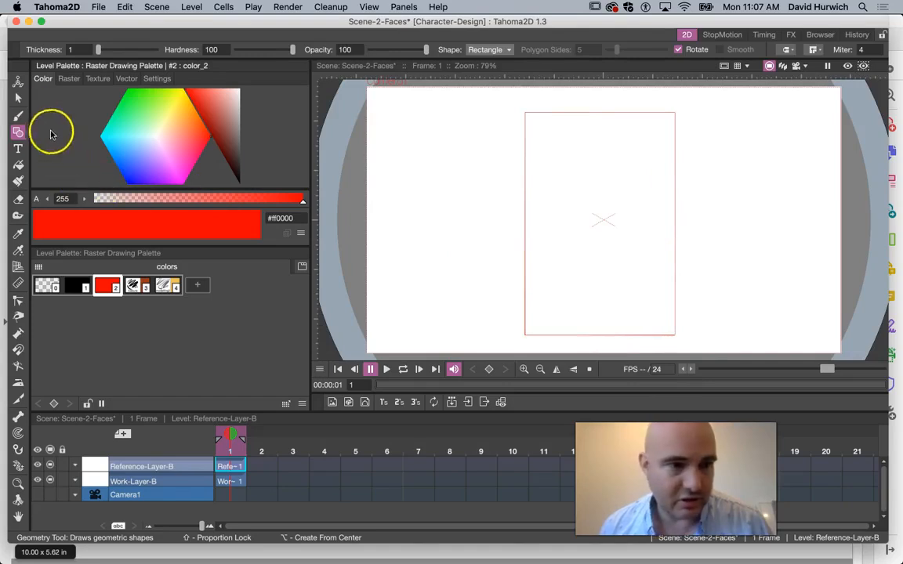
- Brush straight red vertical and horizontal centre lines through the head frame
{"action": "left_click", "coordinate": [18, 116]}
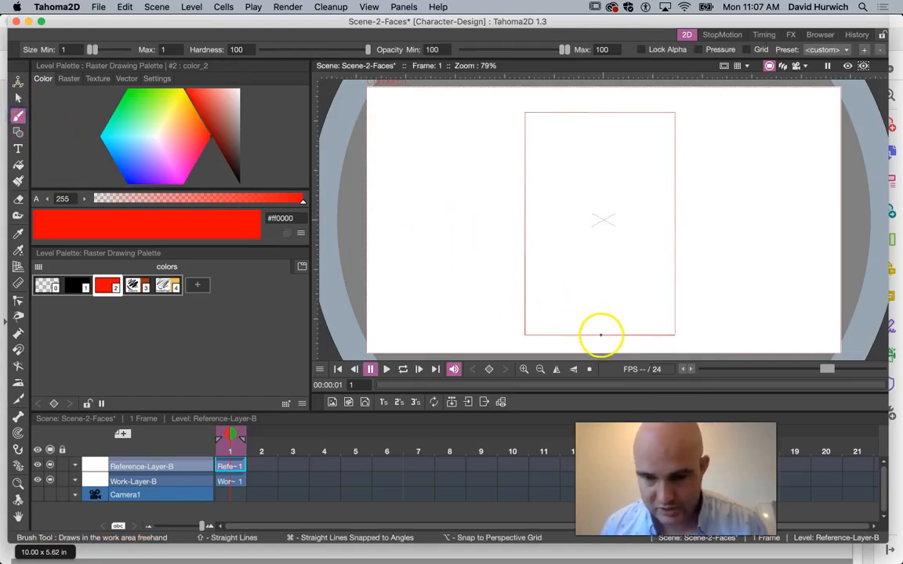
{"action": "mouse_move", "coordinate": [600, 334]}
{"action": "left_mouse_down"}
{"action": "mouse_move", "coordinate": [602, 165]}
{"action": "mouse_move", "coordinate": [596, 116]}
{"action": "left_mouse_up"}
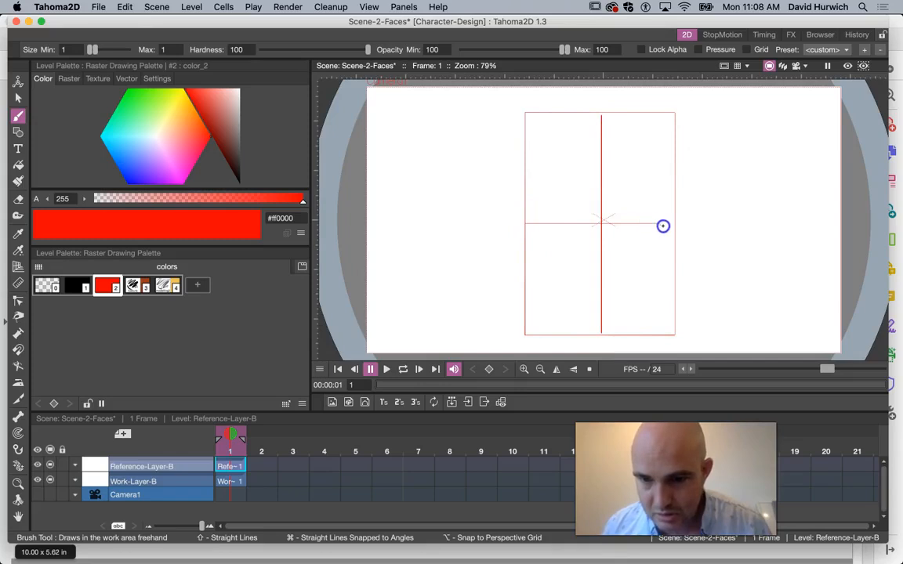
{"action": "left_click_drag", "start_coordinate": [671, 225], "coordinate": [671, 224]}
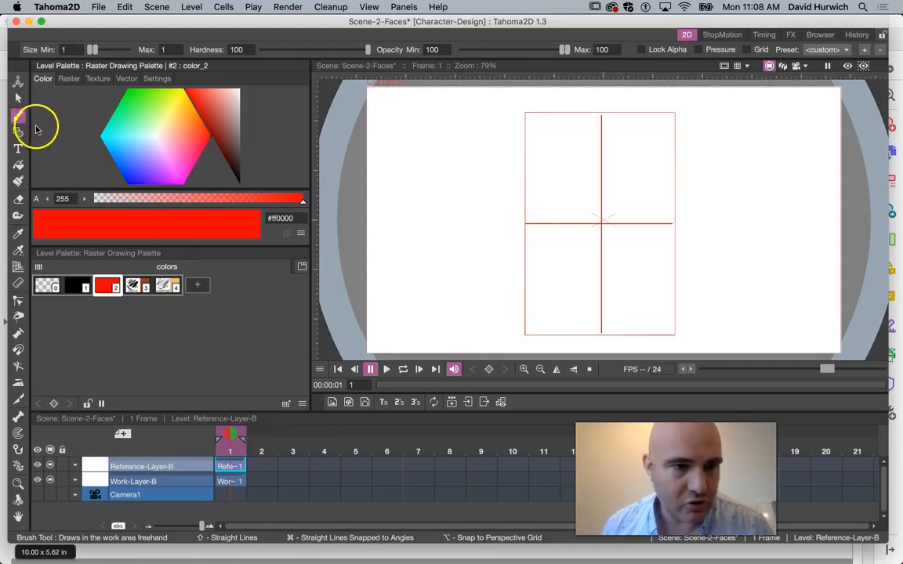
- Consult page 4 of the character design PDF in Acrobat and sketch the left-hand eye in black on Work-Layer-B along the horizontal centre line
{"action": "left_click", "coordinate": [85, 285]}
{"action": "left_click", "coordinate": [117, 481]}
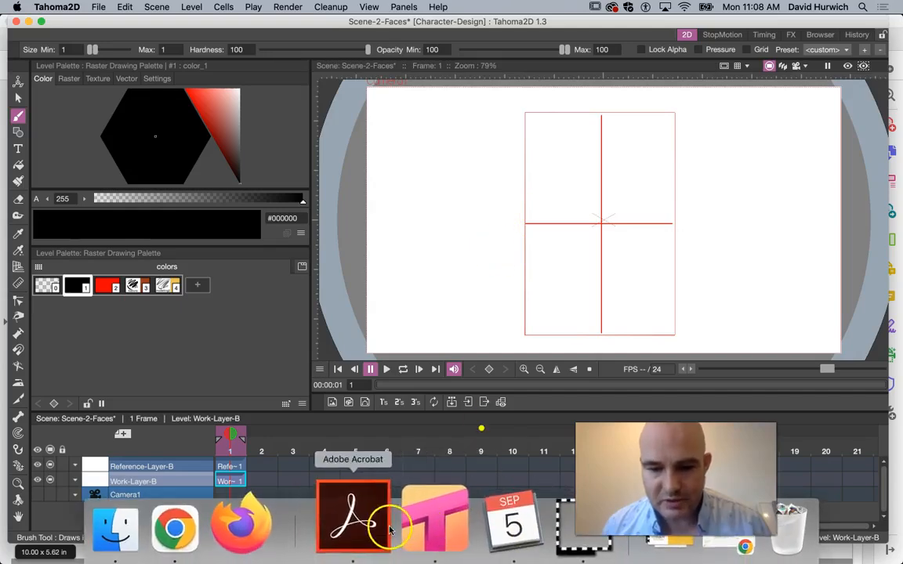
{"action": "left_click", "coordinate": [353, 526]}
{"action": "key", "text": "Left"}
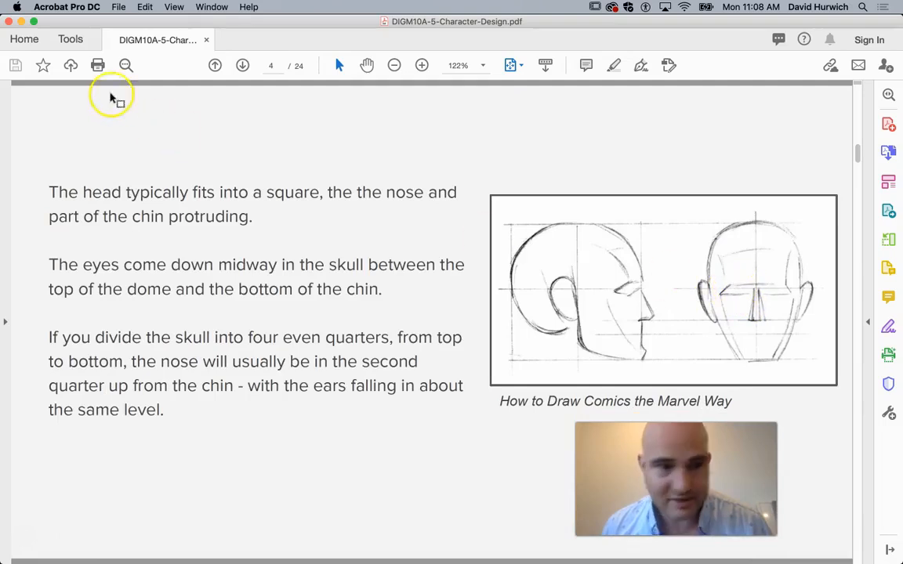
{"action": "left_click", "coordinate": [21, 21]}
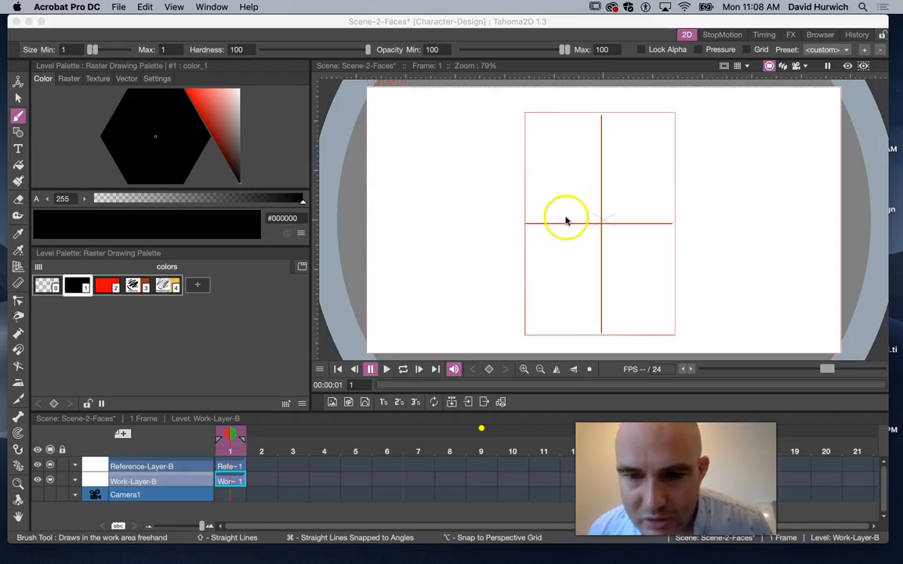
{"action": "mouse_move", "coordinate": [578, 216]}
{"action": "left_mouse_down"}
{"action": "mouse_move", "coordinate": [551, 224]}
{"action": "mouse_move", "coordinate": [578, 229]}
{"action": "left_mouse_up"}
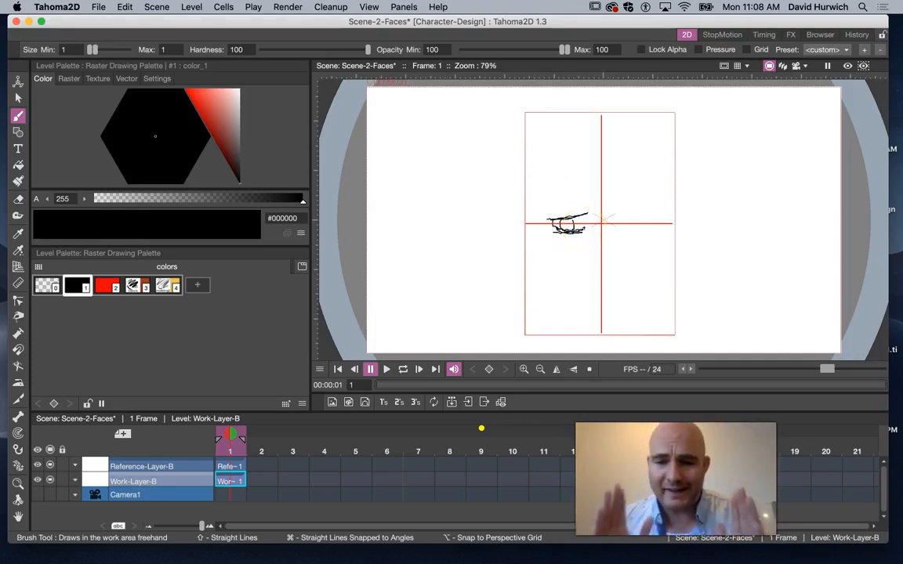
- Create a new raster level named B above Reference-Layer-B
{"action": "left_click", "coordinate": [181, 465]}
{"action": "left_click", "coordinate": [127, 436]}
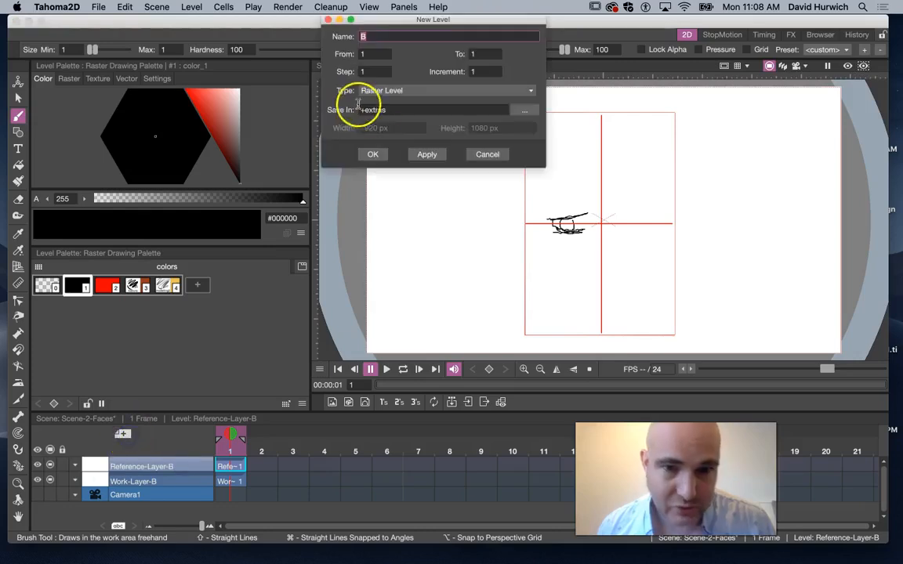
{"action": "left_click", "coordinate": [377, 153]}
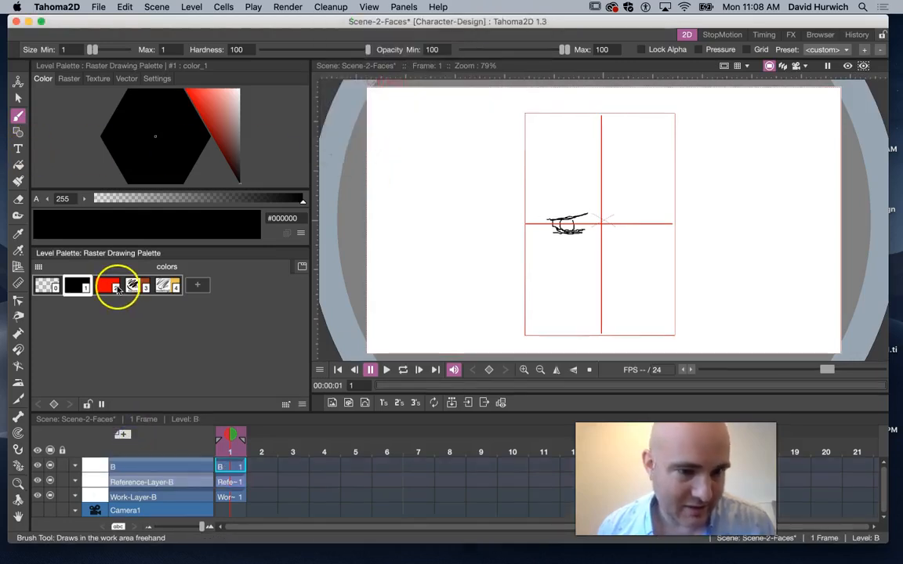
- Add a green #0ba80b style to the palette and draw a straight line of about one eye width beneath the eye on level B
{"action": "left_click", "coordinate": [197, 284]}
{"action": "left_click", "coordinate": [208, 121]}
{"action": "left_click_drag", "start_coordinate": [171, 119], "coordinate": [129, 92]}
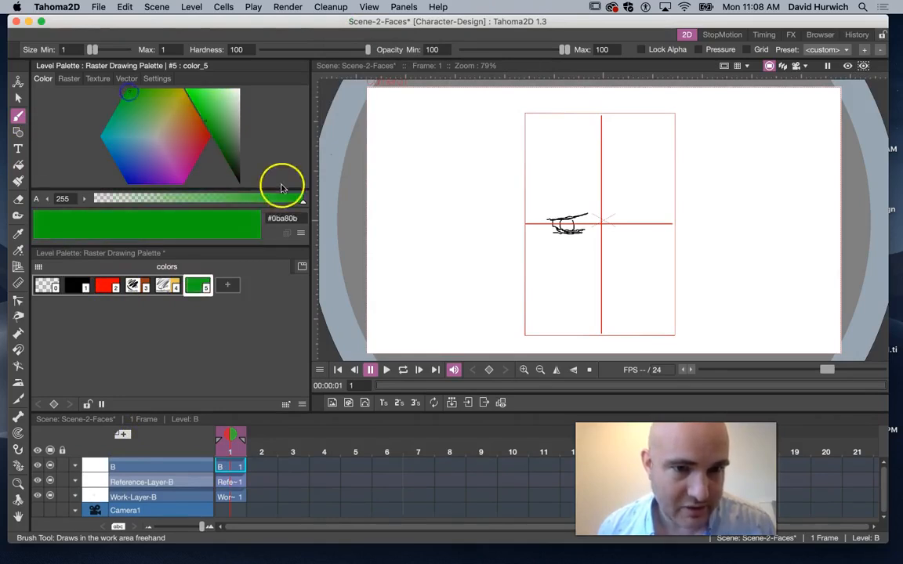
{"action": "left_click", "coordinate": [584, 242], "text": "shift"}
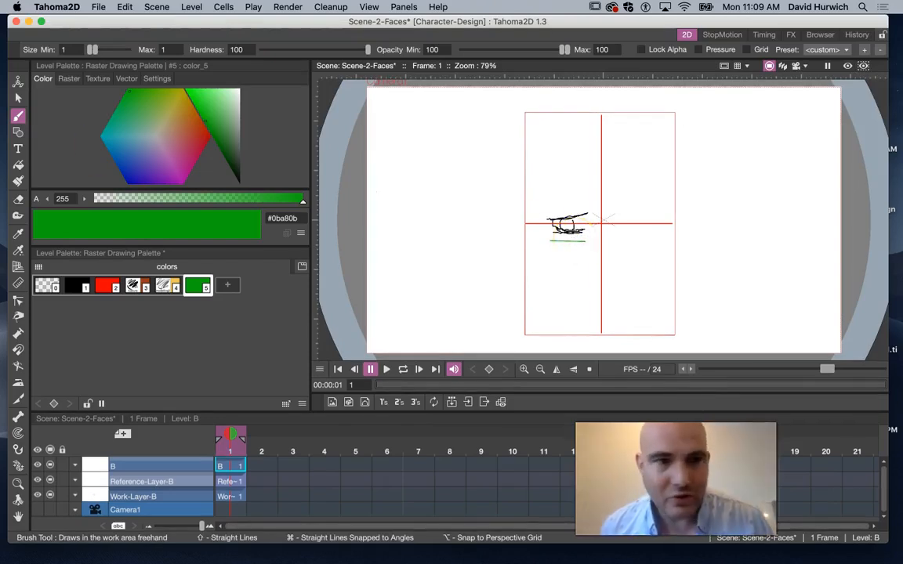
- Select the green line, then place vertical ruler guides at both ends of the eye and a horizontal guide above it
{"action": "left_click", "coordinate": [18, 98]}
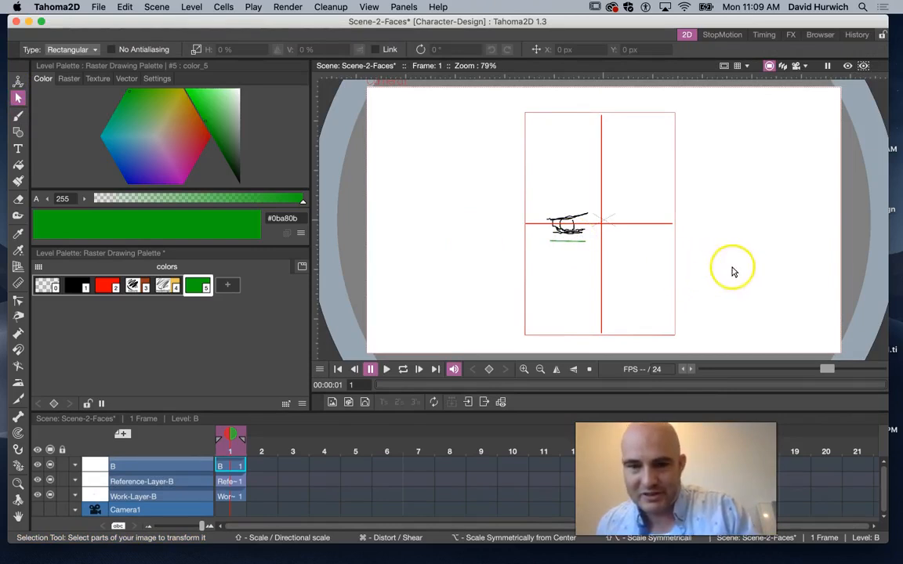
{"action": "scroll", "coordinate": [632, 242], "scroll_direction": "up", "scroll_amount": 2}
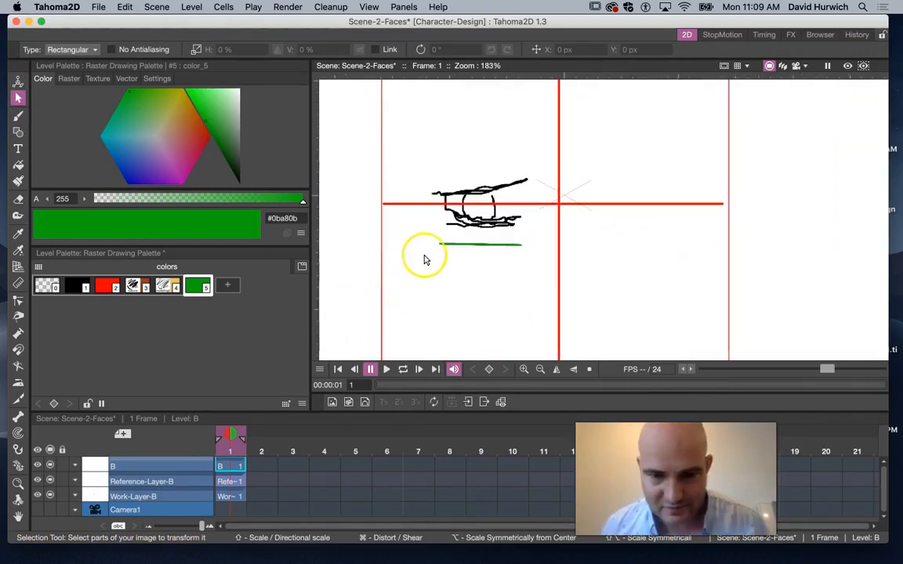
{"action": "left_click_drag", "start_coordinate": [424, 237], "coordinate": [524, 253]}
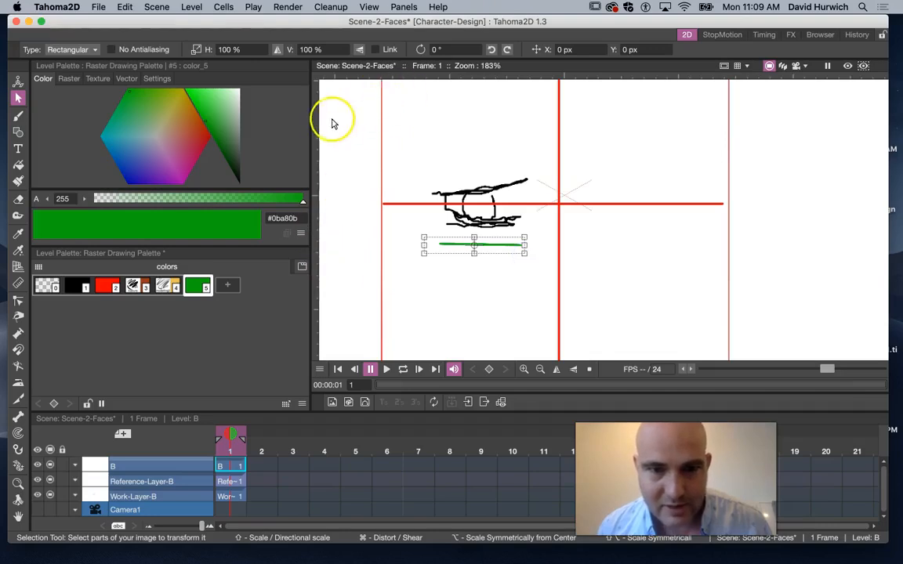
{"action": "left_click_drag", "start_coordinate": [362, 77], "coordinate": [381, 86]}
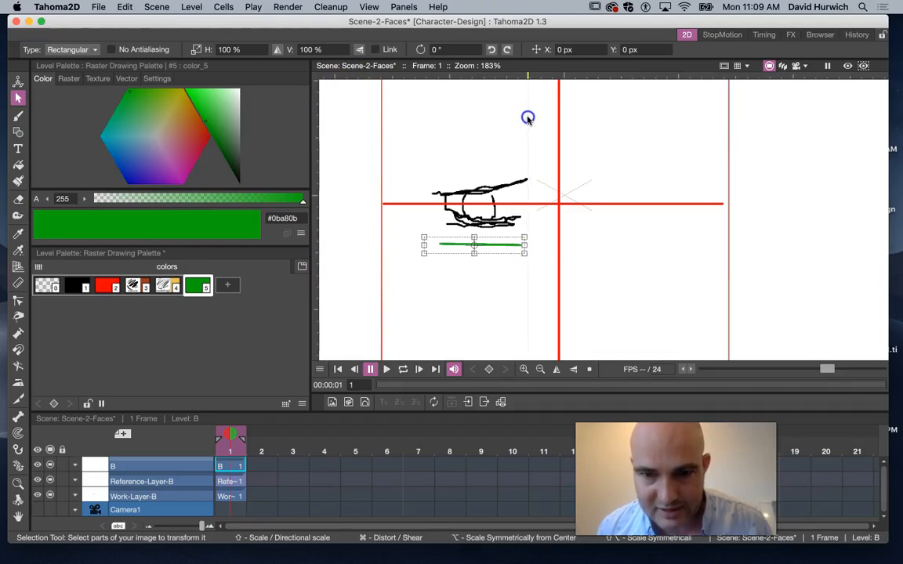
{"action": "mouse_move", "coordinate": [318, 144]}
{"action": "left_mouse_down"}
{"action": "mouse_move", "coordinate": [415, 153]}
{"action": "mouse_move", "coordinate": [317, 145]}
{"action": "mouse_move", "coordinate": [336, 95]}
{"action": "mouse_move", "coordinate": [412, 112]}
{"action": "left_mouse_up"}
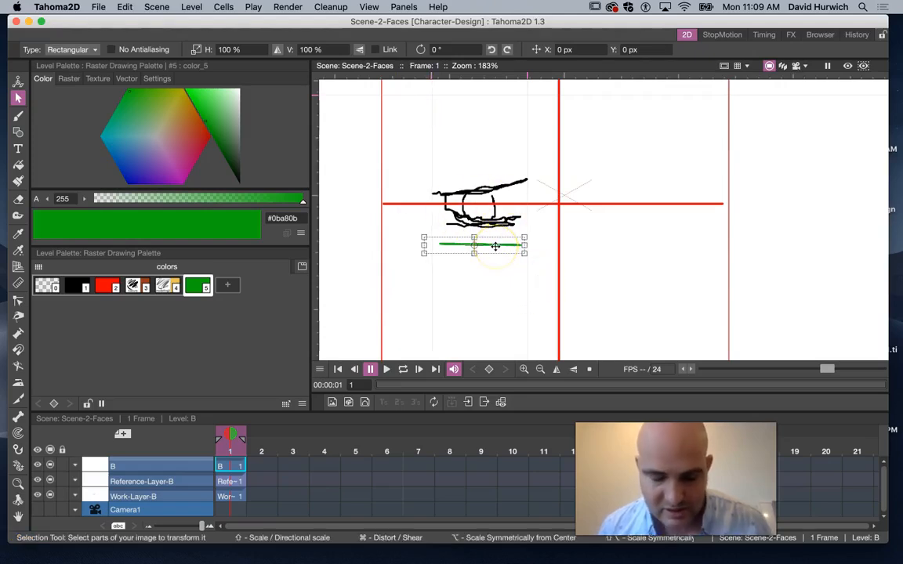
- Duplicate the green line to mark the gap between the eyes and the position of the second eye
{"action": "key", "text": "super+v"}
{"action": "mouse_move", "coordinate": [497, 246]}
{"action": "left_mouse_down"}
{"action": "mouse_move", "coordinate": [593, 244]}
{"action": "mouse_move", "coordinate": [575, 232]}
{"action": "left_mouse_up"}
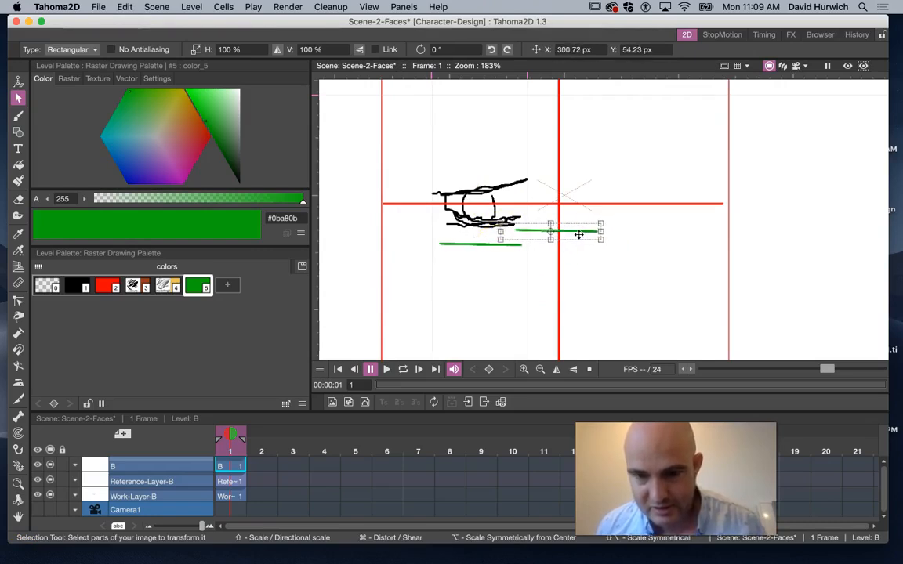
{"action": "left_click", "coordinate": [594, 239]}
{"action": "left_click", "coordinate": [509, 249]}
{"action": "mouse_move", "coordinate": [433, 239]}
{"action": "left_mouse_down"}
{"action": "mouse_move", "coordinate": [526, 262]}
{"action": "mouse_move", "coordinate": [499, 244]}
{"action": "mouse_move", "coordinate": [633, 262]}
{"action": "mouse_move", "coordinate": [664, 249]}
{"action": "mouse_move", "coordinate": [650, 256]}
{"action": "left_mouse_up"}
{"action": "key", "text": "super+c"}
{"action": "key", "text": "super+v"}
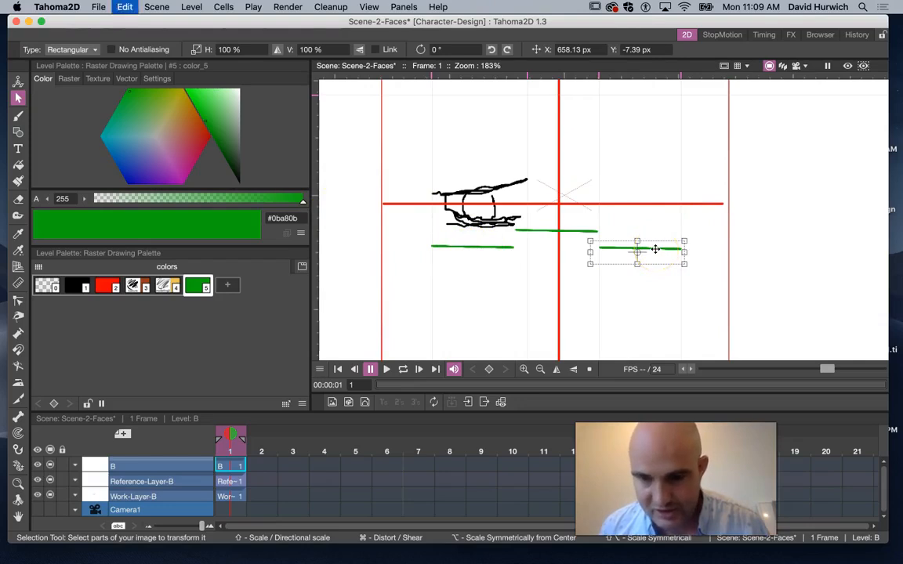
- Place further green line copies outside both eye positions for five eye widths, adding a vertical guide at the outer right end
{"action": "left_click_drag", "start_coordinate": [655, 249], "coordinate": [733, 236]}
{"action": "left_click_drag", "start_coordinate": [424, 235], "coordinate": [522, 268]}
{"action": "left_click_drag", "start_coordinate": [473, 238], "coordinate": [385, 239]}
{"action": "scroll", "coordinate": [384, 236], "scroll_direction": "down", "scroll_amount": 5}
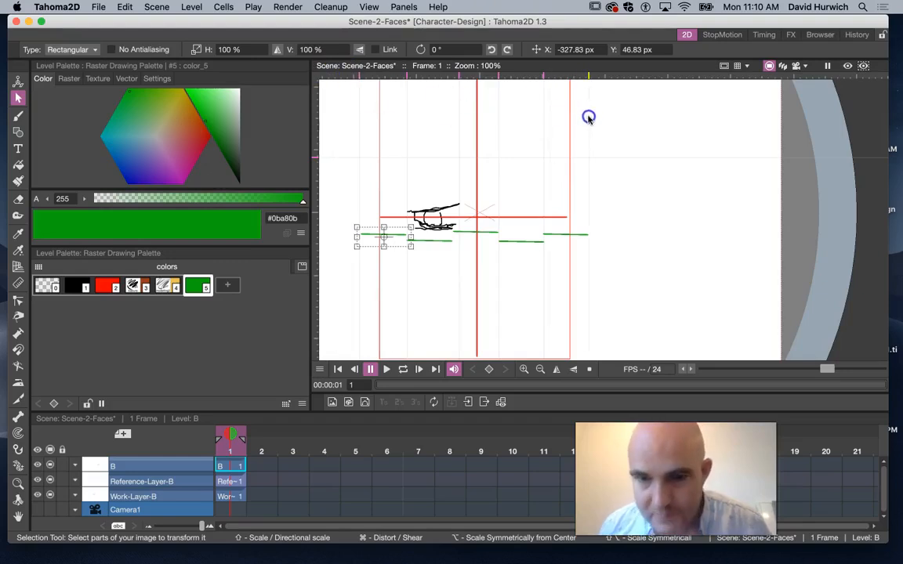
{"action": "left_click", "coordinate": [609, 205]}
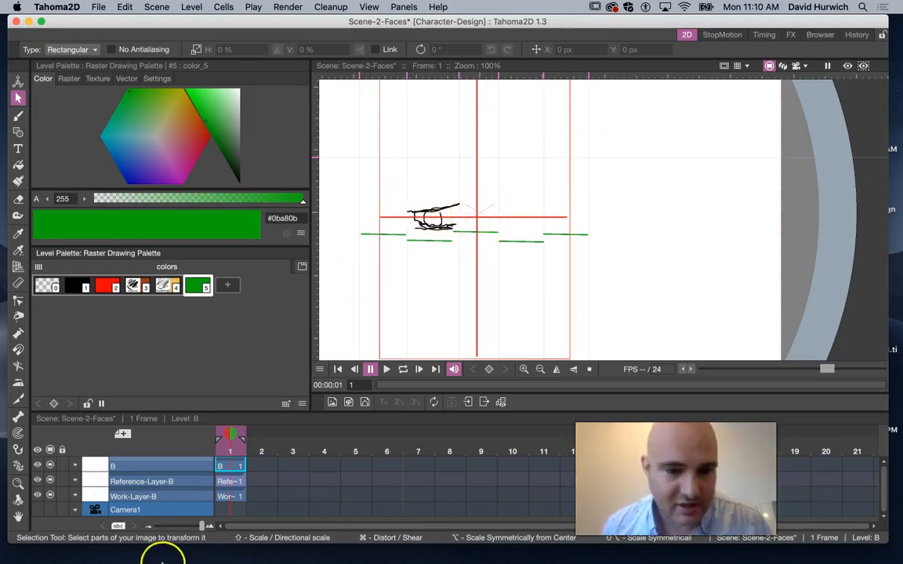
- Duplicate the eye on Work-Layer-B and position the copy above the fourth green line from the left
{"action": "left_click", "coordinate": [136, 494]}
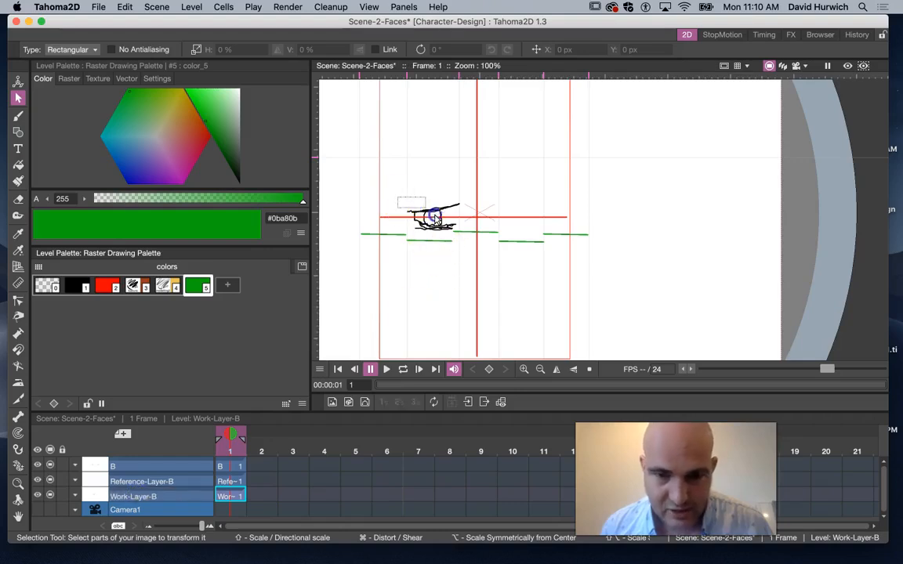
{"action": "left_click_drag", "start_coordinate": [460, 235], "coordinate": [460, 235]}
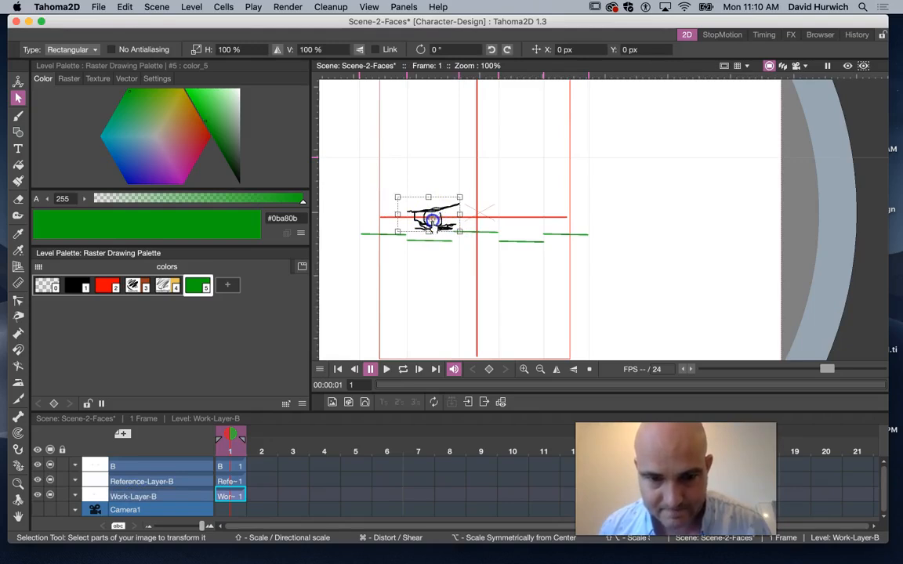
{"action": "mouse_move", "coordinate": [412, 220]}
{"action": "left_mouse_down"}
{"action": "mouse_move", "coordinate": [509, 208]}
{"action": "mouse_move", "coordinate": [502, 219]}
{"action": "left_mouse_up"}
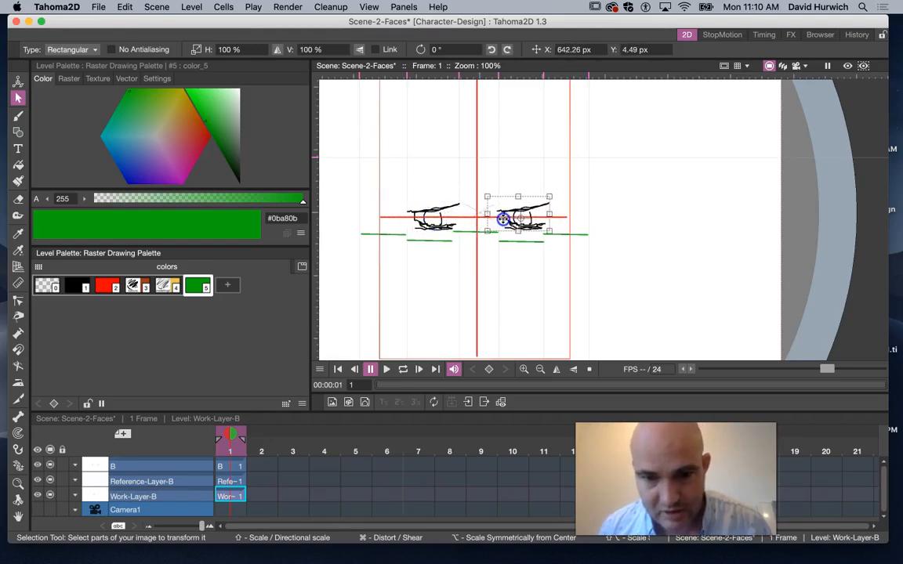
{"action": "left_click", "coordinate": [122, 8]}
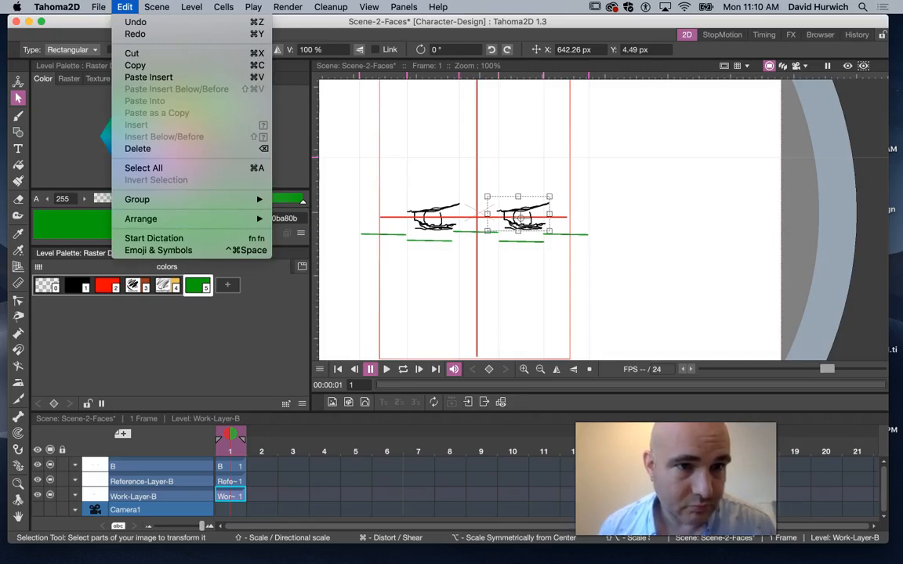
{"action": "mouse_move", "coordinate": [191, 8]}
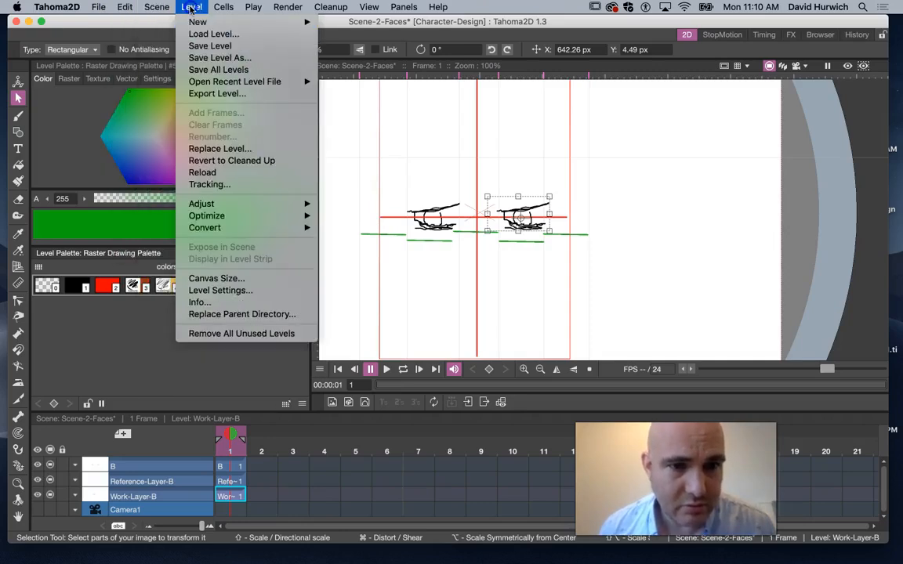
{"action": "mouse_move", "coordinate": [232, 10]}
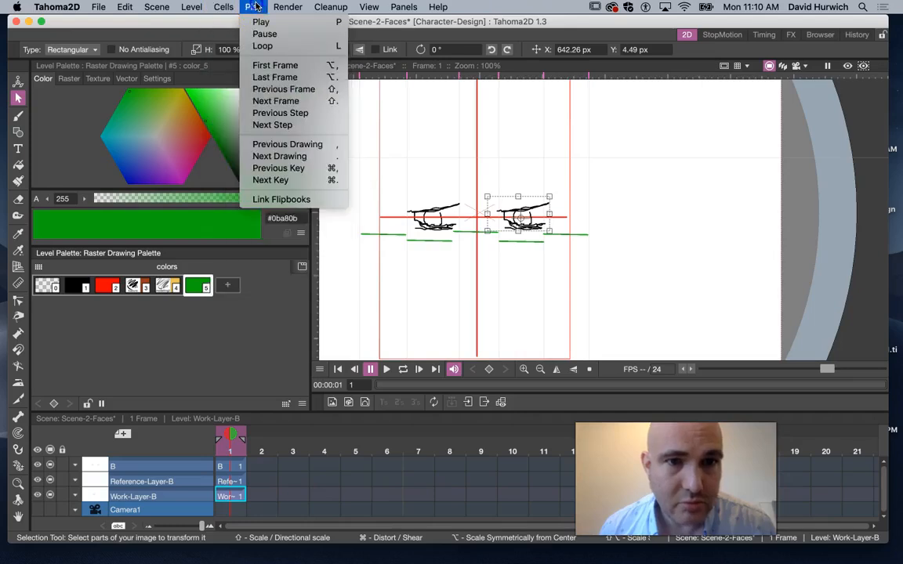
{"action": "mouse_move", "coordinate": [123, 7]}
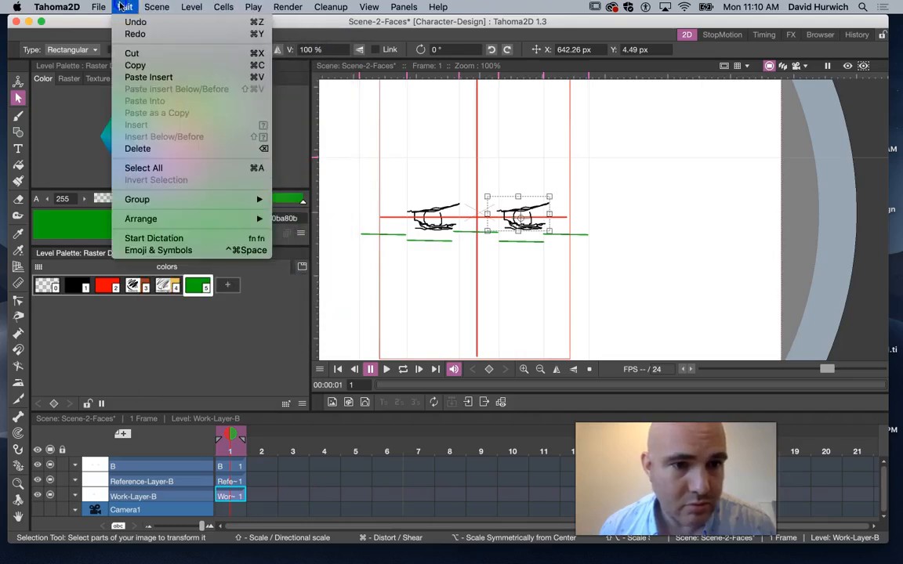
{"action": "left_click", "coordinate": [521, 115]}
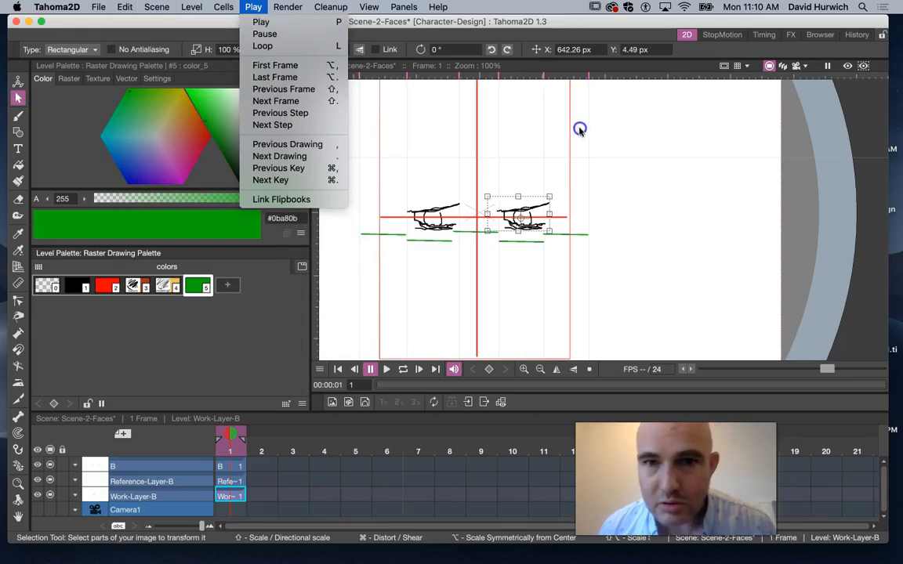
{"action": "left_click", "coordinate": [492, 51]}
{"action": "left_click", "coordinate": [492, 50]}
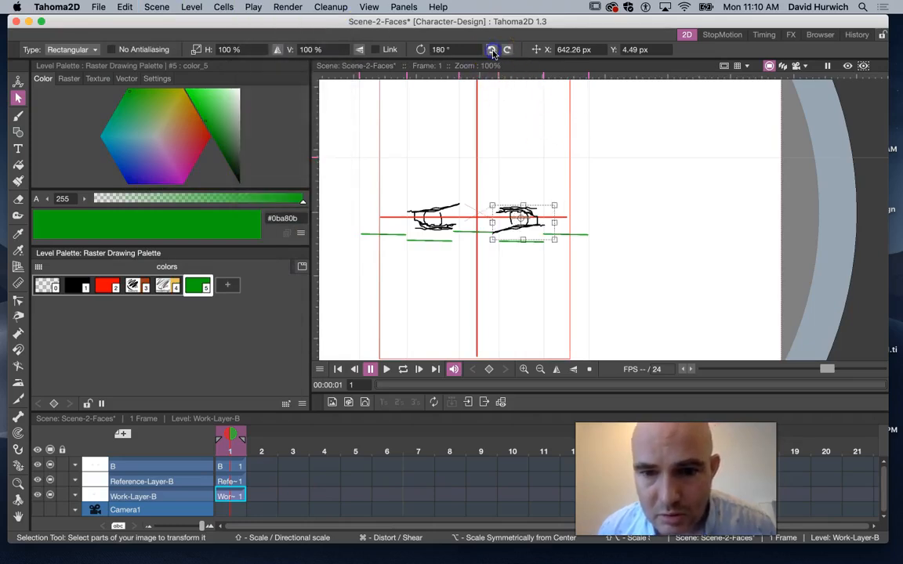
{"action": "left_click", "coordinate": [492, 50]}
{"action": "left_click", "coordinate": [492, 50]}
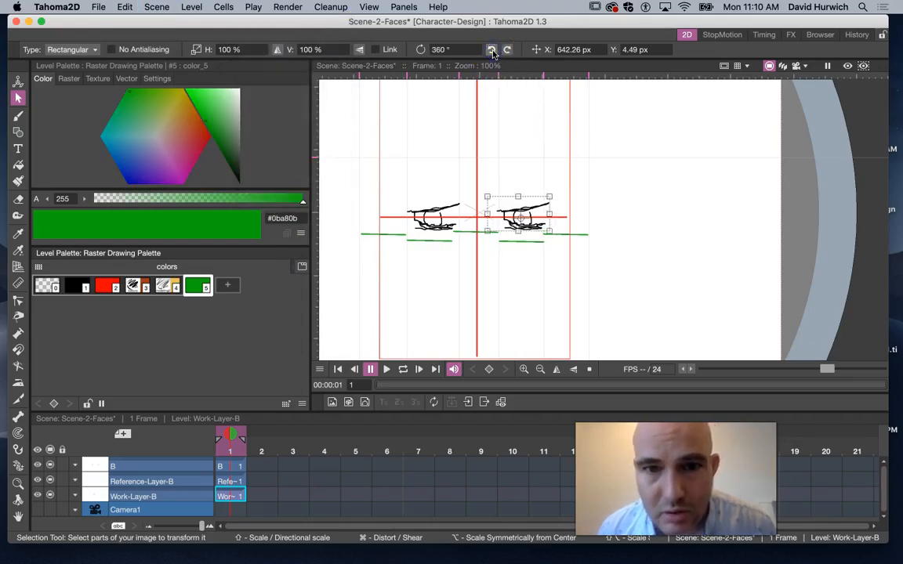
{"action": "left_click", "coordinate": [360, 50]}
{"action": "left_click", "coordinate": [360, 51]}
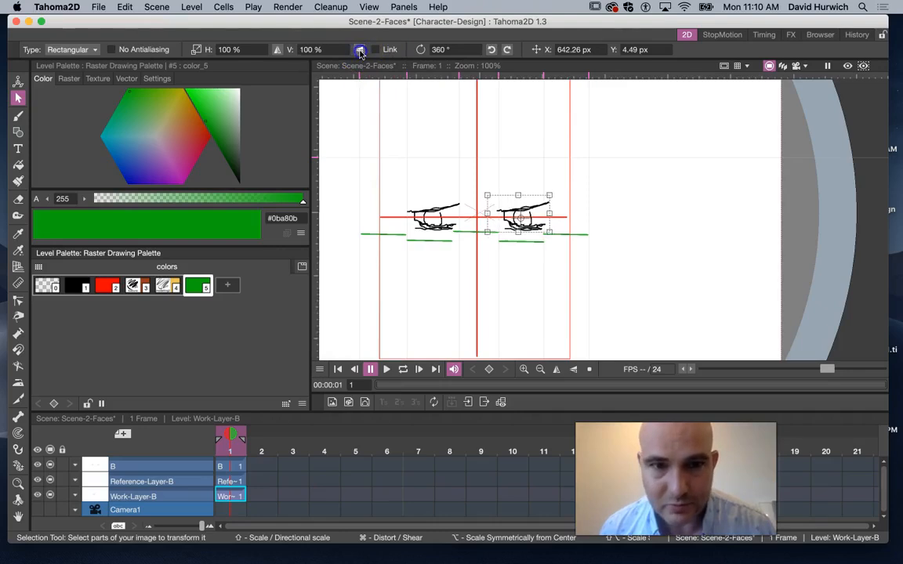
- Flip the copied eye horizontally and nudge it into place above the fourth green line to mirror the first eye
{"action": "left_click", "coordinate": [276, 52]}
{"action": "left_click", "coordinate": [482, 126]}
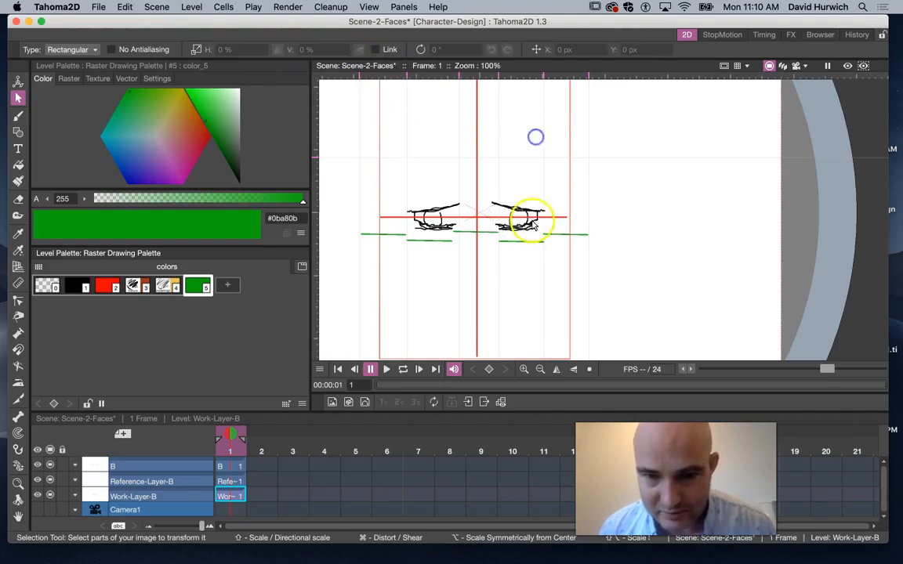
{"action": "left_click_drag", "start_coordinate": [487, 192], "coordinate": [557, 241]}
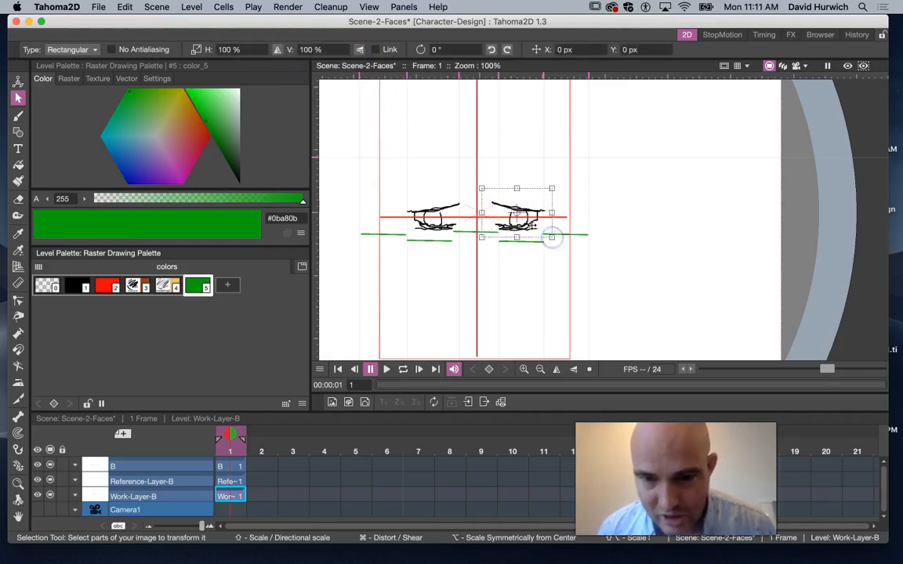
{"action": "scroll", "coordinate": [537, 230], "scroll_direction": "down", "scroll_amount": 1}
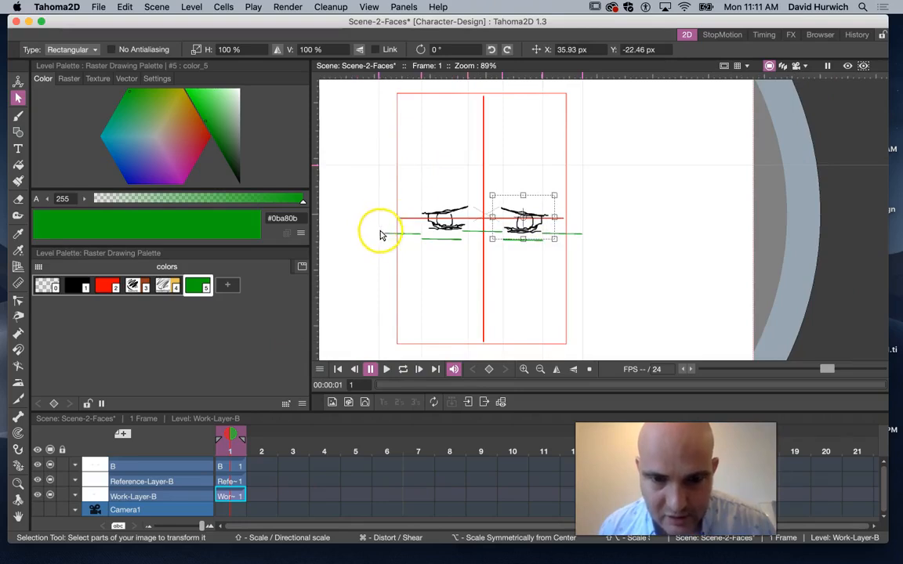
- Check ear placement in the Adobe Acrobat guide, return to Tahoma2D, and brush black head sides along the outermost vertical guides on Work-Layer-B
{"action": "mouse_move", "coordinate": [479, 552]}
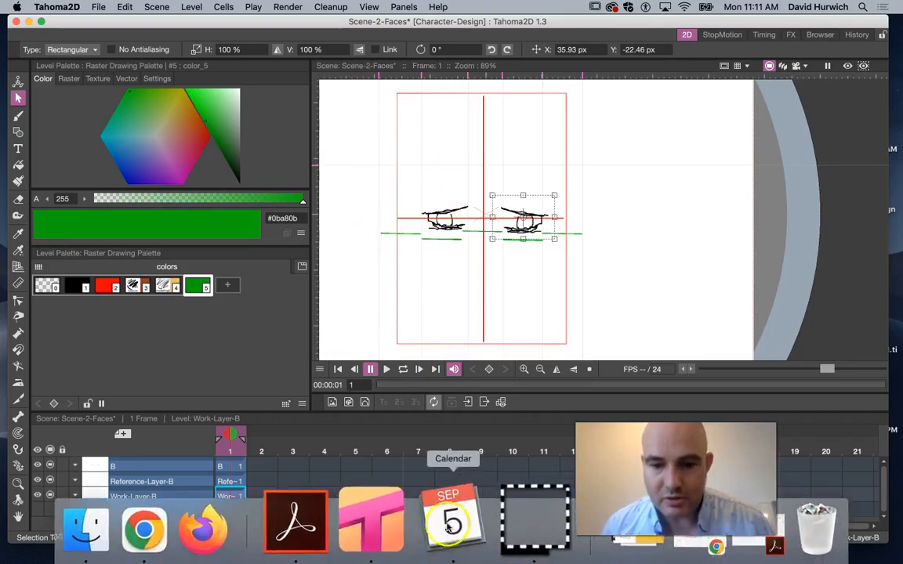
{"action": "left_click", "coordinate": [358, 526]}
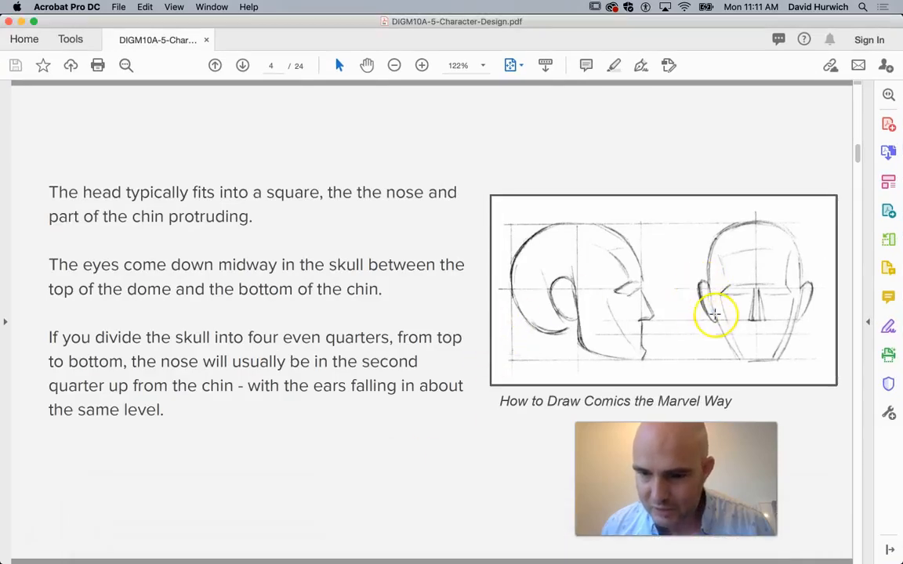
{"action": "mouse_move", "coordinate": [345, 548]}
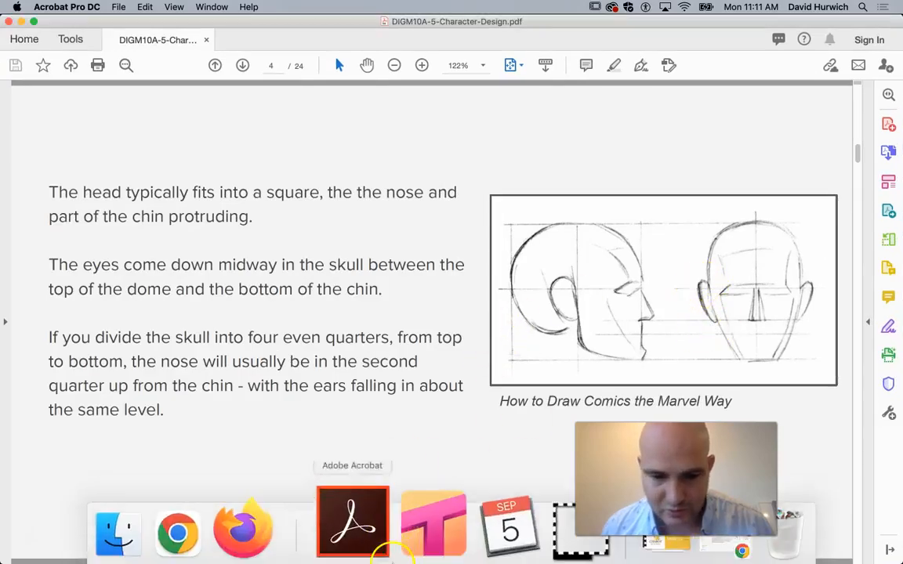
{"action": "left_click", "coordinate": [433, 529]}
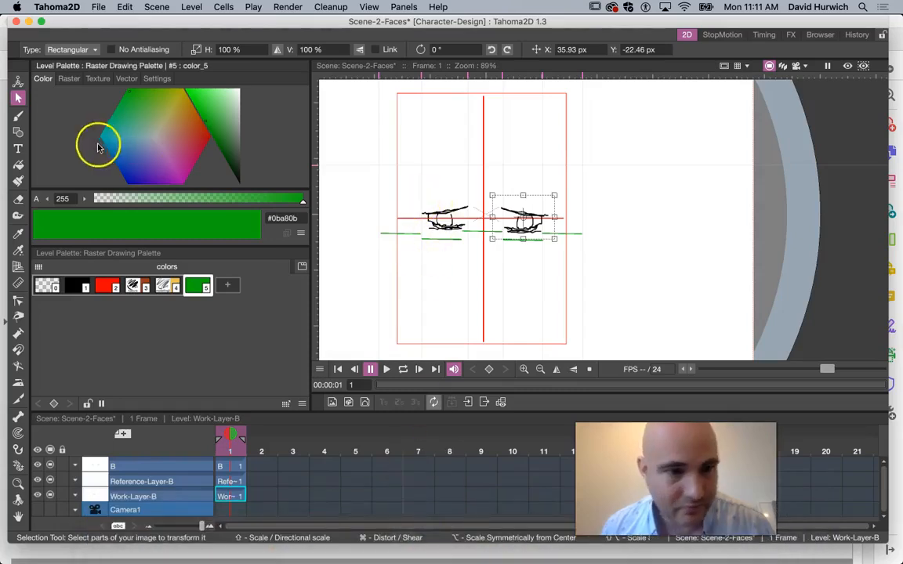
{"action": "left_click", "coordinate": [19, 116]}
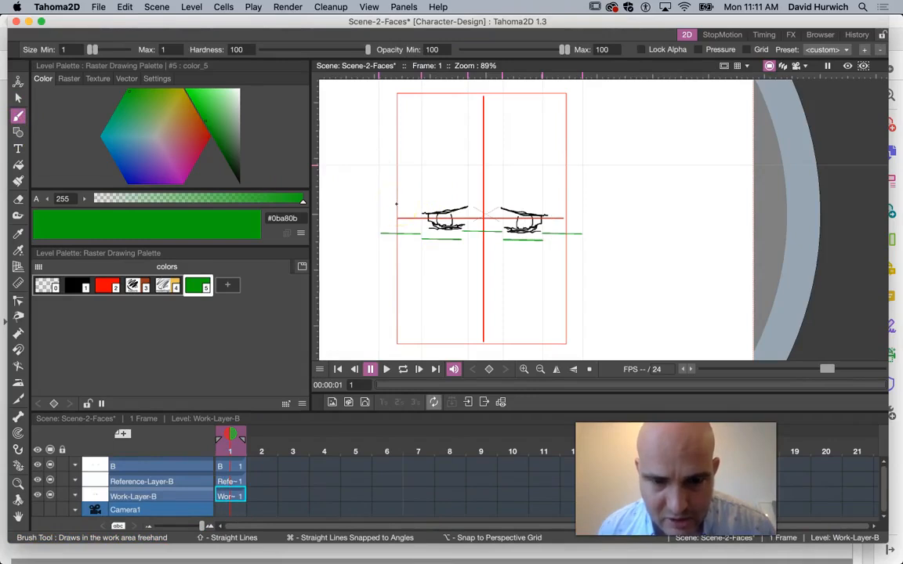
{"action": "left_click", "coordinate": [76, 284]}
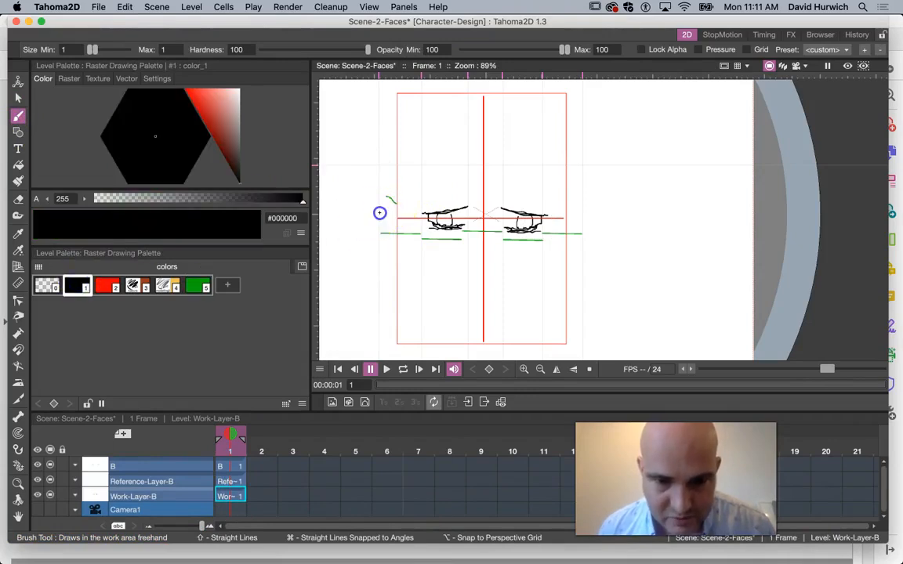
{"action": "left_click_drag", "start_coordinate": [379, 267], "coordinate": [380, 273]}
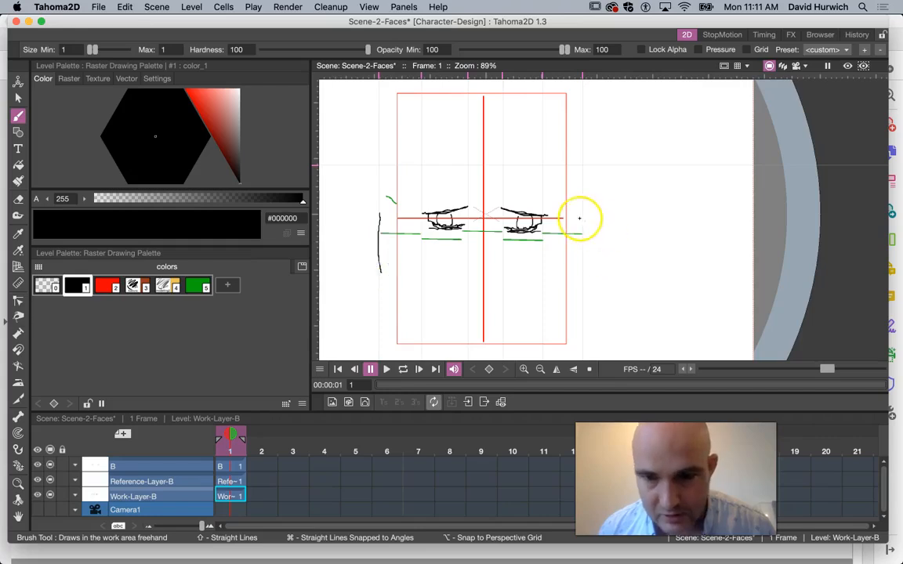
{"action": "left_click_drag", "start_coordinate": [578, 271], "coordinate": [578, 271]}
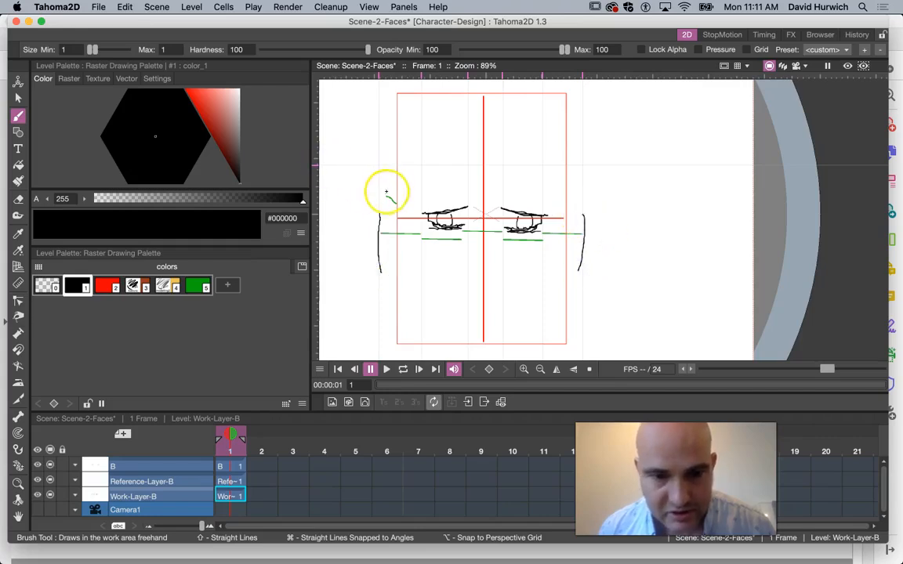
{"action": "left_click_drag", "start_coordinate": [378, 192], "coordinate": [378, 193]}
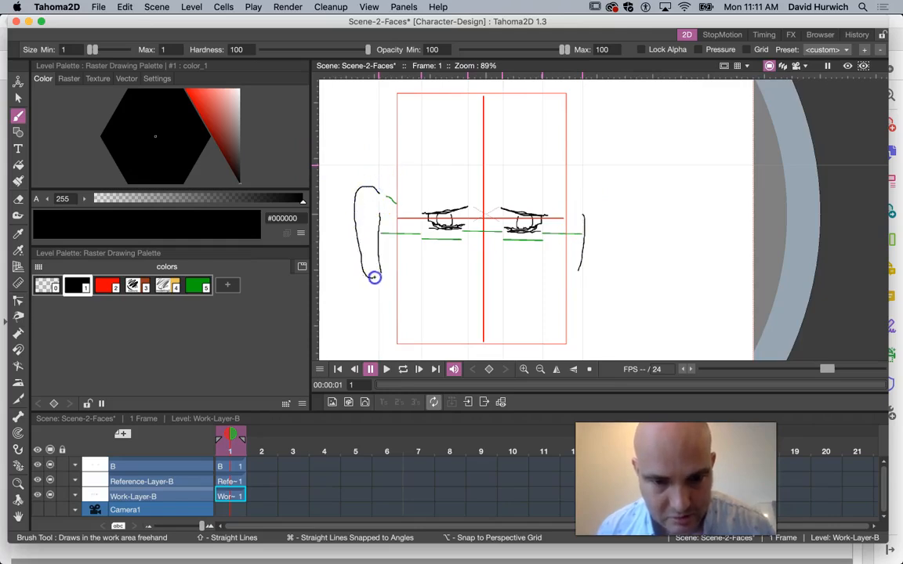
{"action": "left_click_drag", "start_coordinate": [374, 277], "coordinate": [378, 275]}
{"action": "key", "text": "super+z"}
- Draw the curved outer contours of both ears in black beside the head sides, redoing unsatisfactory strokes
{"action": "left_click_drag", "start_coordinate": [377, 202], "coordinate": [366, 192]}
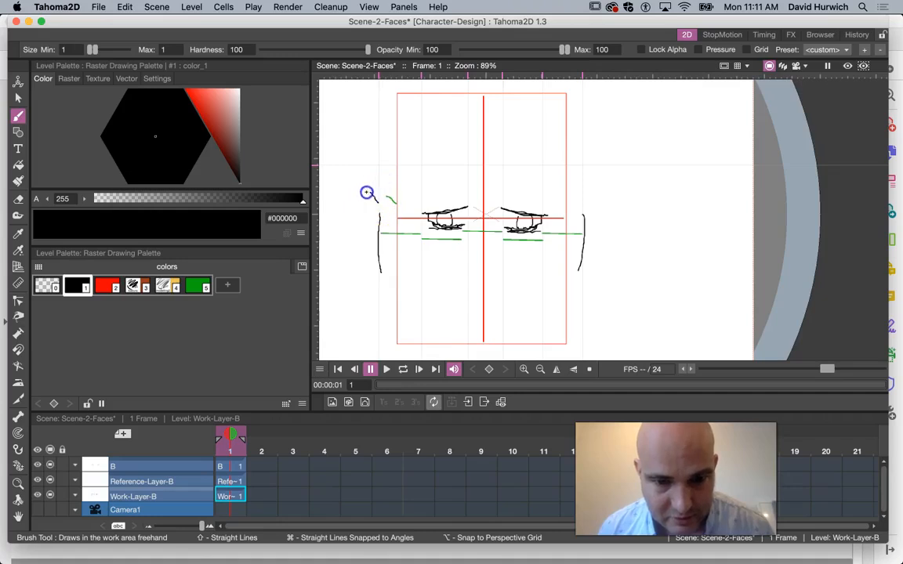
{"action": "left_click_drag", "start_coordinate": [372, 274], "coordinate": [375, 275]}
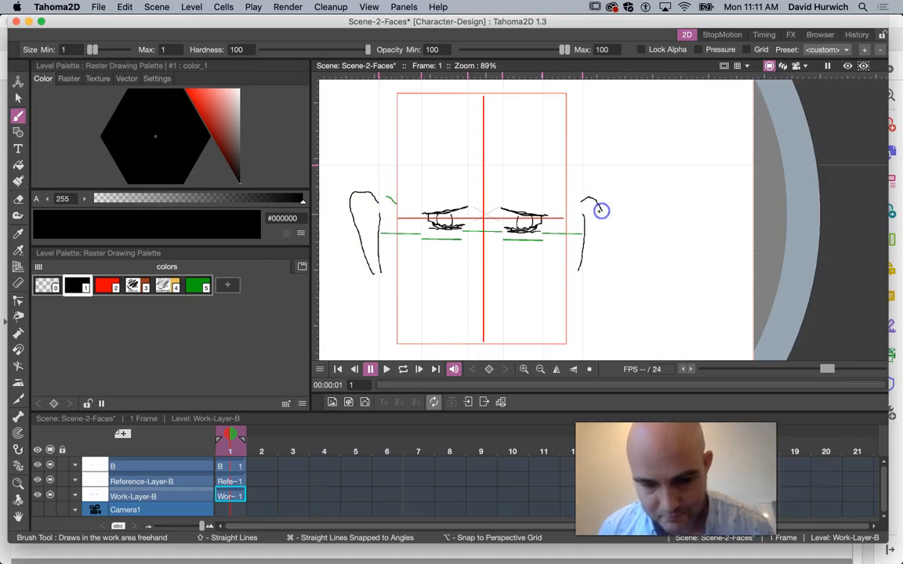
{"action": "key", "text": "super+z"}
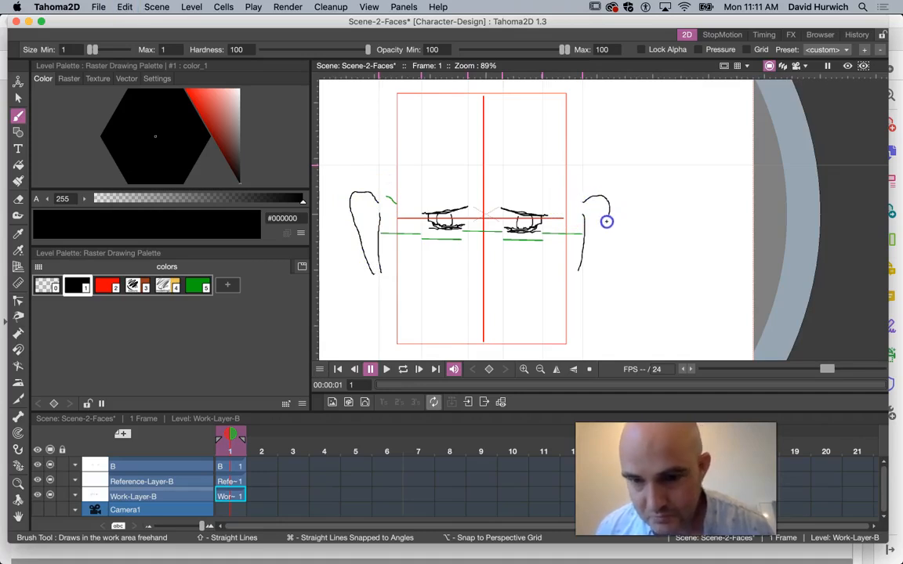
{"action": "left_click_drag", "start_coordinate": [589, 273], "coordinate": [589, 273]}
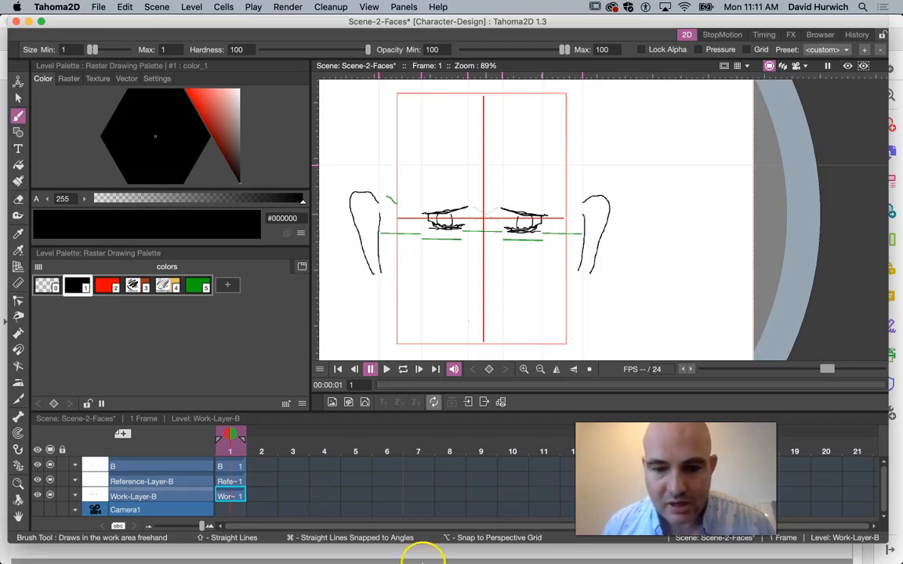
- Review the mouth-width guideline on page 5 of the Adobe Acrobat PDF, and add yellow #f9f103 to the Tahoma2D palette with layer B selected
{"action": "mouse_move", "coordinate": [415, 548]}
{"action": "left_click", "coordinate": [382, 533]}
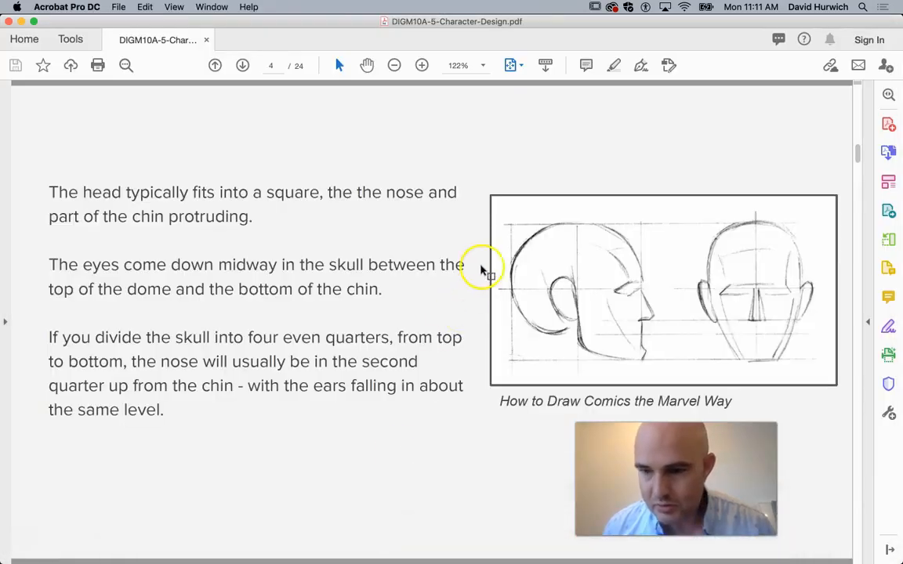
{"action": "scroll", "coordinate": [480, 269], "scroll_direction": "down", "scroll_amount": 2}
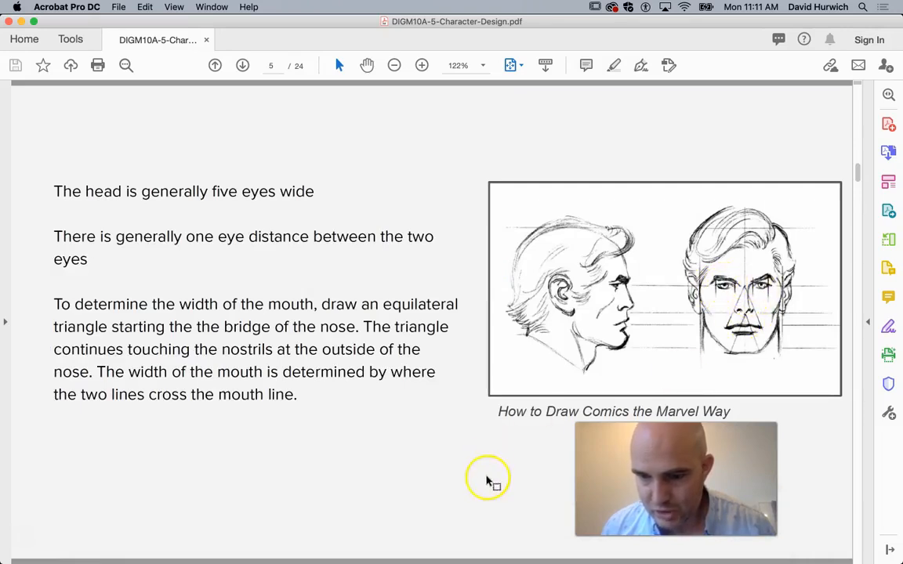
{"action": "mouse_move", "coordinate": [452, 537]}
{"action": "left_click", "coordinate": [413, 526]}
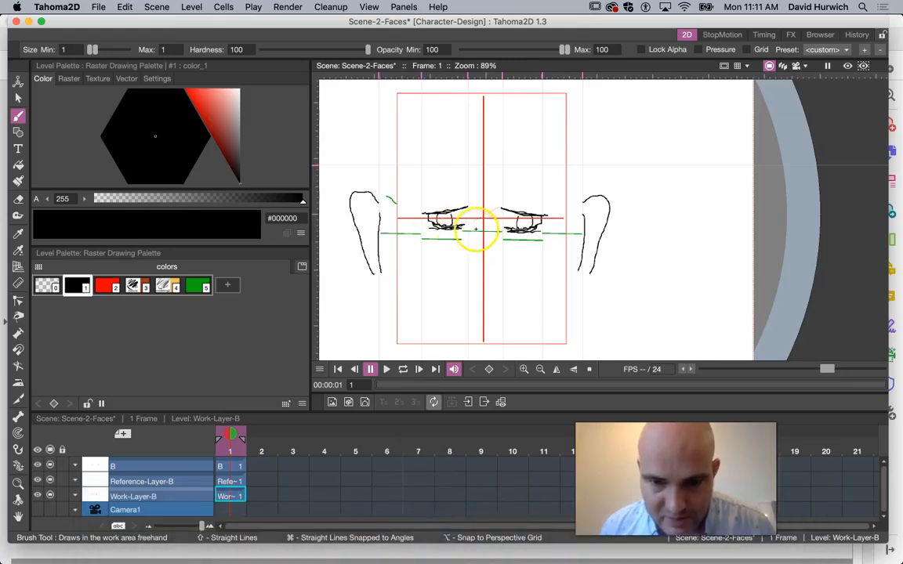
{"action": "left_click", "coordinate": [137, 465]}
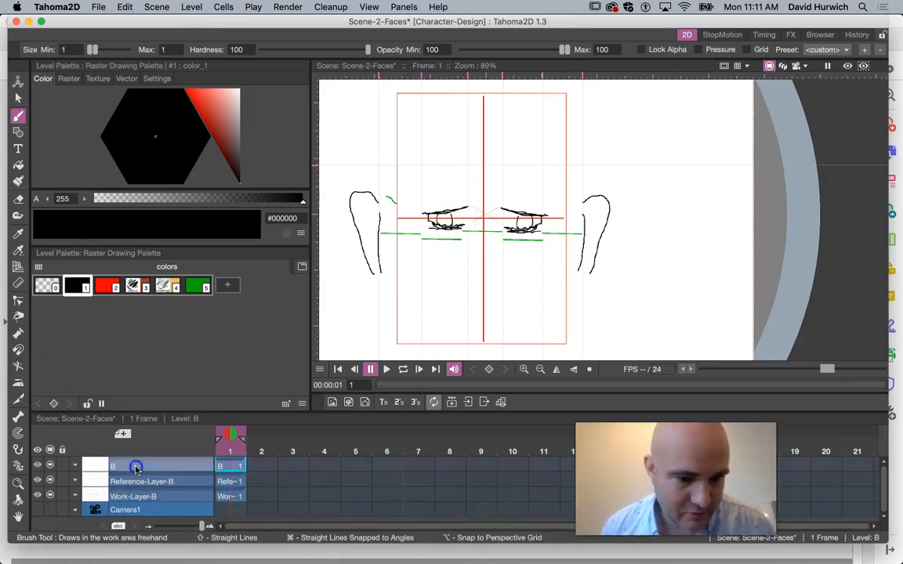
{"action": "left_click", "coordinate": [227, 284]}
{"action": "left_click", "coordinate": [211, 117]}
{"action": "left_click", "coordinate": [192, 110]}
{"action": "left_click_drag", "start_coordinate": [192, 109], "coordinate": [187, 93]}
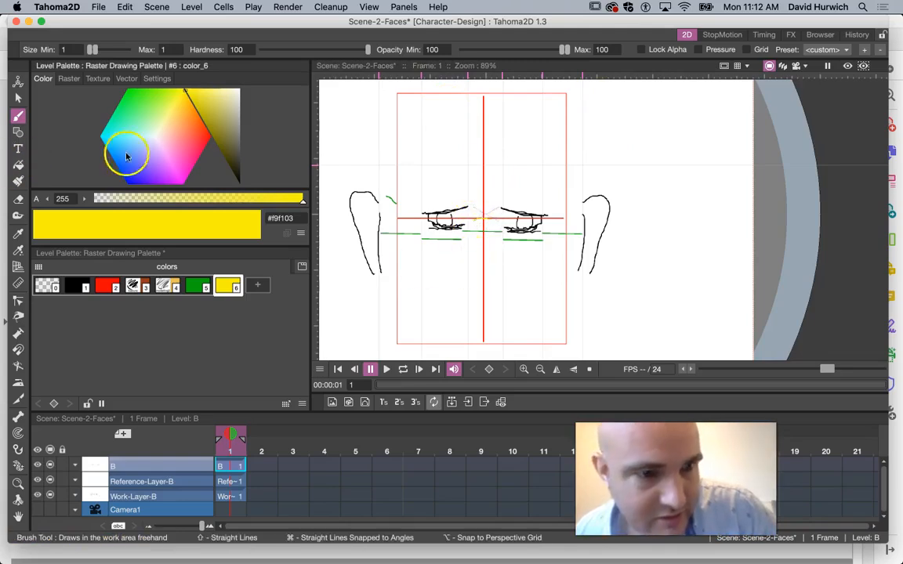
- Try to draw the two sides of the nose in black between the eyes on layer B
{"action": "left_click", "coordinate": [81, 287]}
{"action": "mouse_move", "coordinate": [468, 230]}
{"action": "left_mouse_down"}
{"action": "mouse_move", "coordinate": [462, 259]}
{"action": "mouse_move", "coordinate": [500, 246]}
{"action": "mouse_move", "coordinate": [500, 226]}
{"action": "left_mouse_up"}
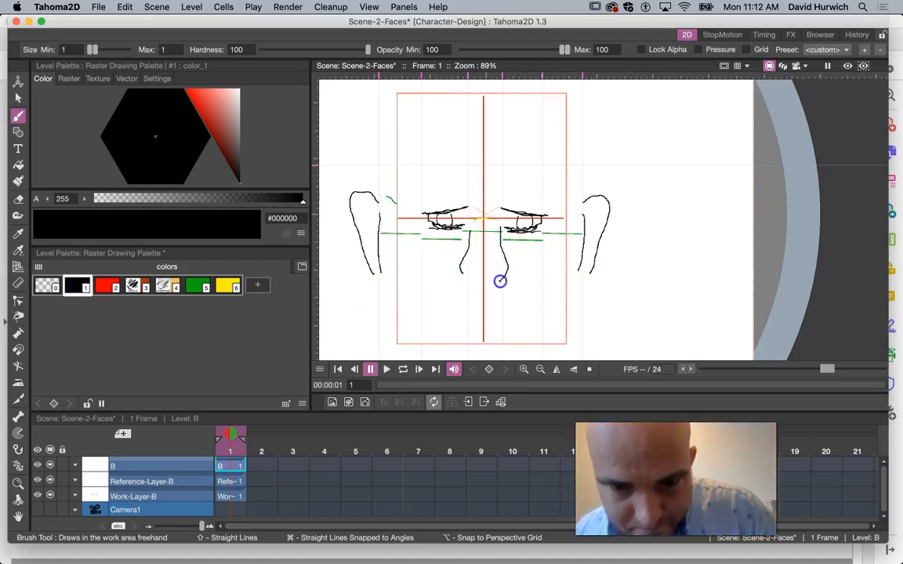
{"action": "key", "text": "super+z"}
{"action": "key", "text": "super+z"}
{"action": "left_click_drag", "start_coordinate": [473, 231], "coordinate": [467, 276]}
{"action": "mouse_move", "coordinate": [500, 227]}
{"action": "left_mouse_down"}
{"action": "mouse_move", "coordinate": [502, 279]}
{"action": "mouse_move", "coordinate": [496, 248]}
{"action": "left_mouse_up"}
{"action": "key", "text": "super+z"}
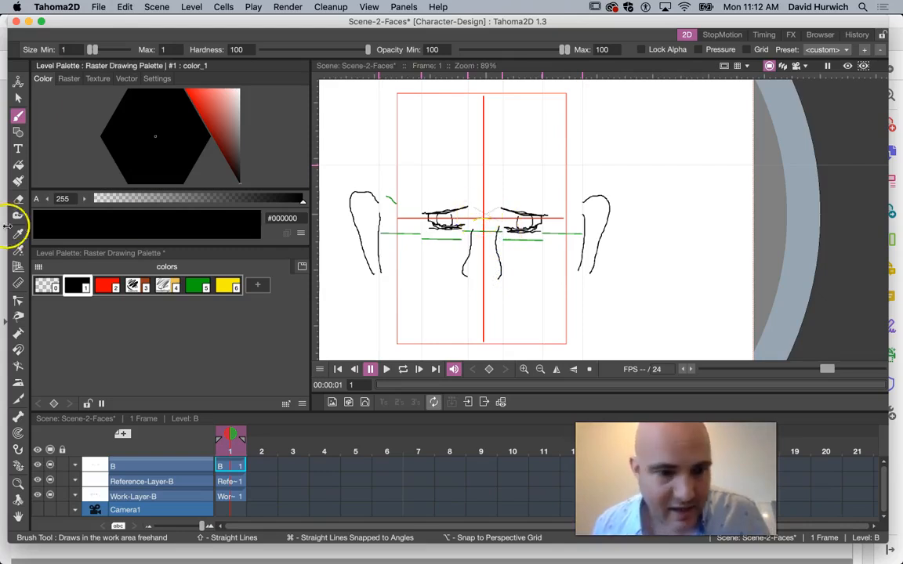
- Toggle layer B's visibility off and on to check which strokes it holds
{"action": "left_click", "coordinate": [228, 286]}
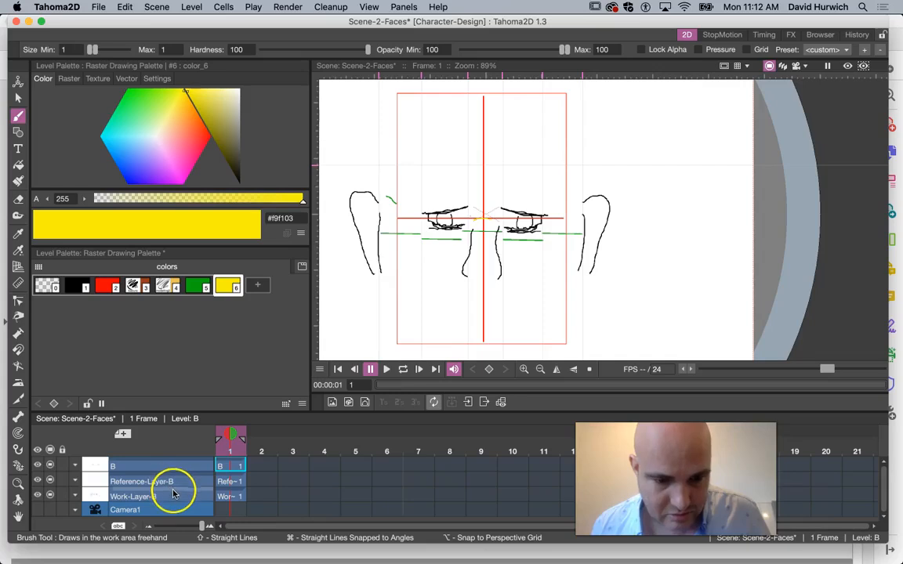
{"action": "left_click", "coordinate": [50, 466]}
{"action": "left_click", "coordinate": [50, 467]}
{"action": "left_click", "coordinate": [51, 466]}
{"action": "left_click", "coordinate": [50, 466]}
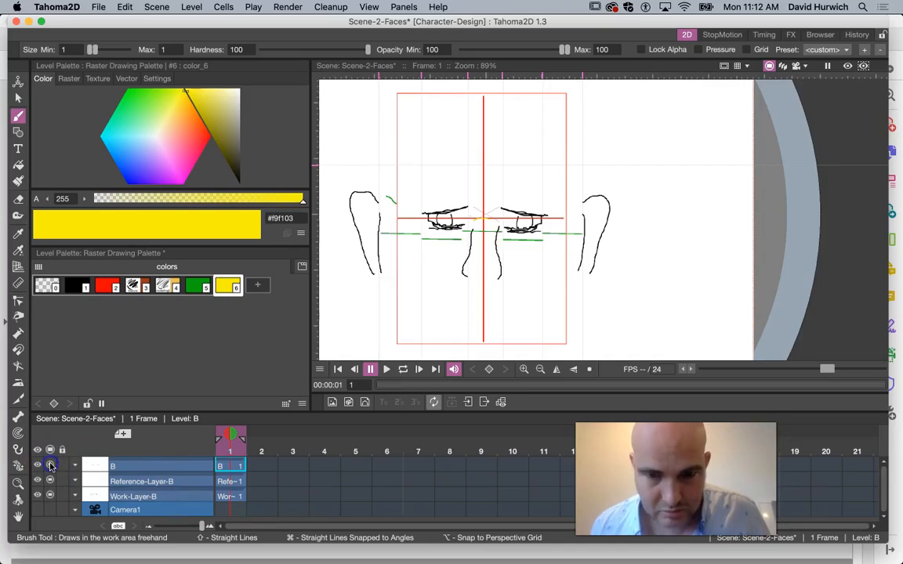
- Draw both sides of the nose in black on Work-Layer-B, from the eye line down to the nostrils
{"action": "left_click", "coordinate": [119, 494]}
{"action": "left_click", "coordinate": [77, 285]}
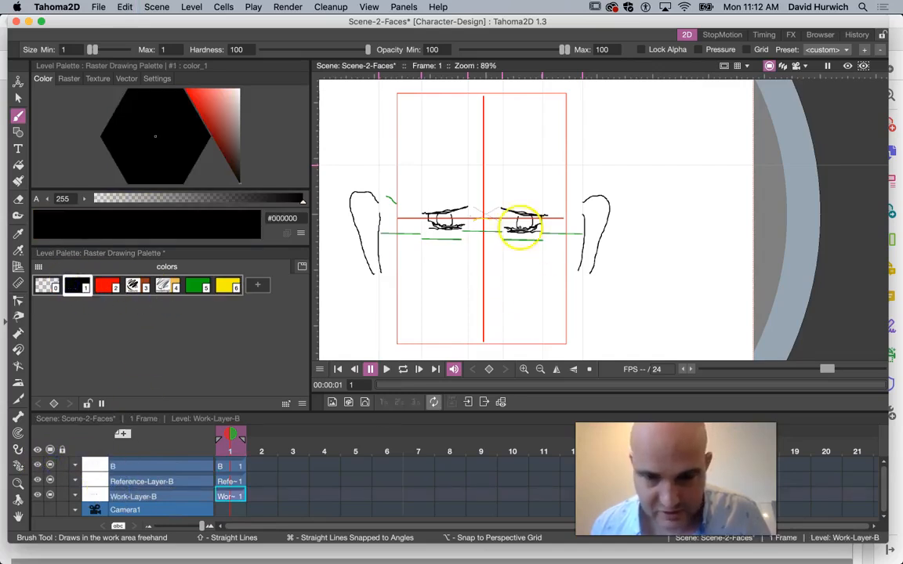
{"action": "left_click_drag", "start_coordinate": [474, 215], "coordinate": [467, 258]}
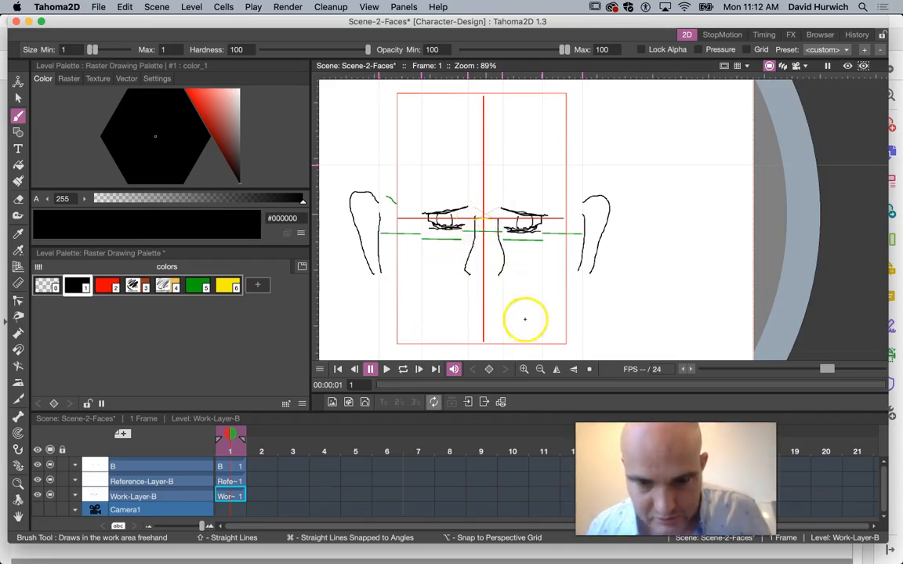
- Draw a slanted yellow guide line from the bridge of the nose past the left nostril to the mouth area, redoing the first attempt
{"action": "left_click", "coordinate": [226, 286]}
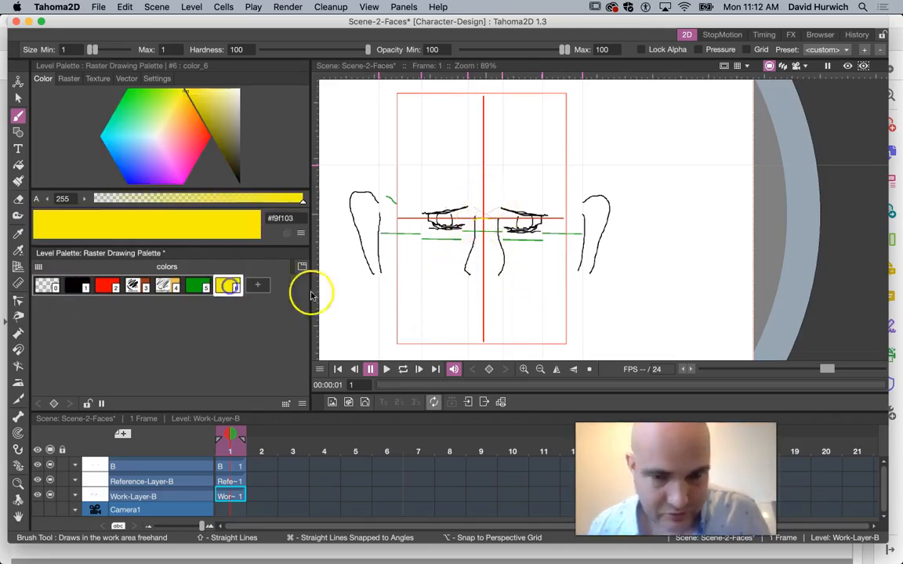
{"action": "left_click_drag", "start_coordinate": [472, 219], "coordinate": [473, 223]}
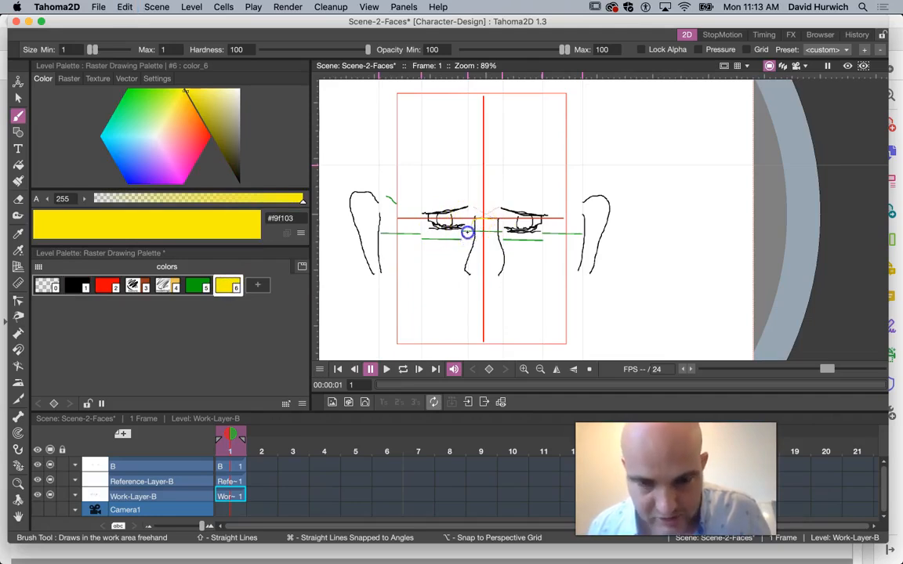
{"action": "key", "text": "super+z"}
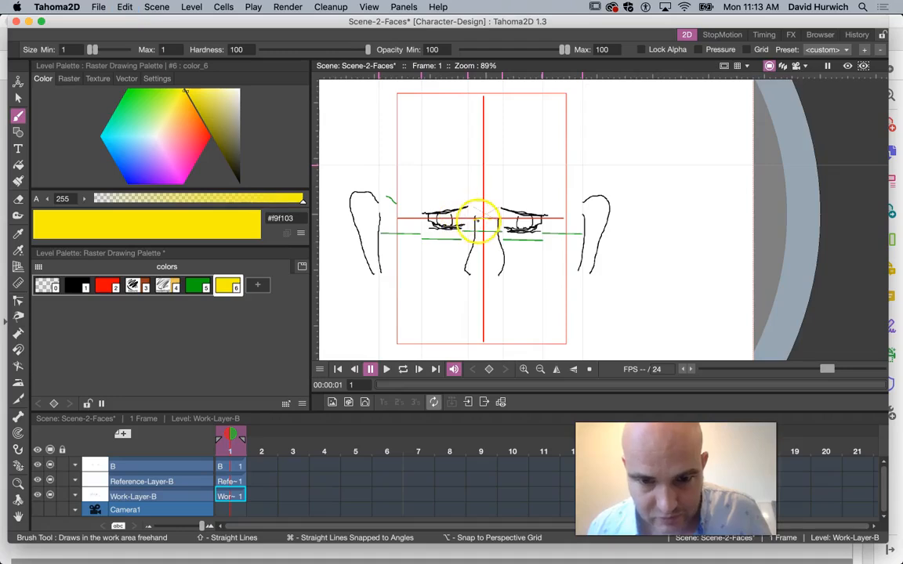
{"action": "left_click_drag", "start_coordinate": [473, 225], "coordinate": [473, 221]}
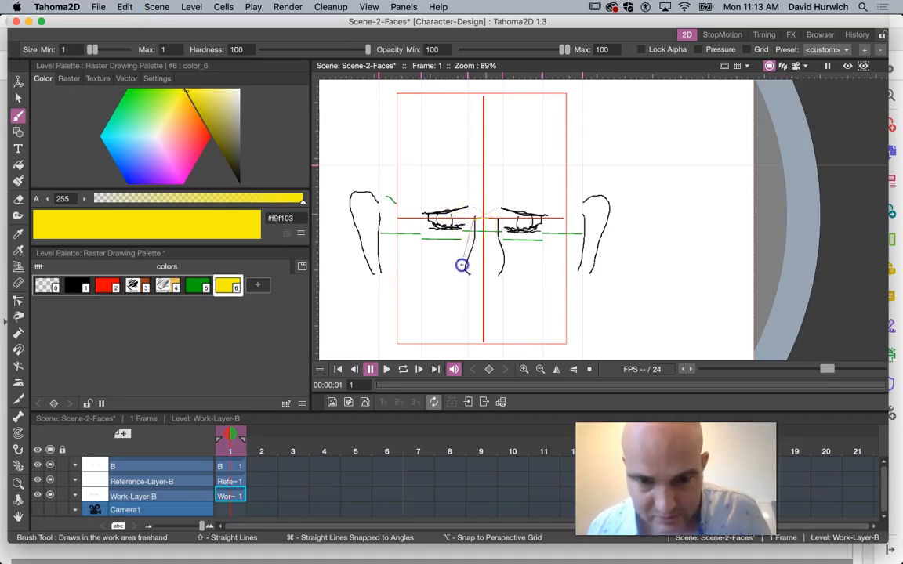
{"action": "left_click_drag", "start_coordinate": [449, 309], "coordinate": [450, 307]}
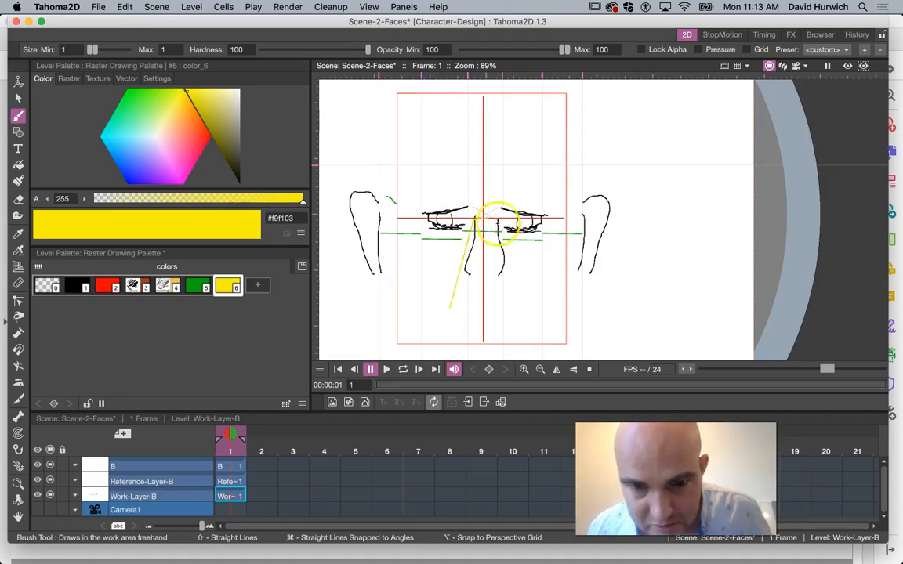
- Draw the matching yellow guide line past the right nostril, and review the mouth-width guideline on page 5 of the Acrobat PDF
{"action": "left_click_drag", "start_coordinate": [496, 221], "coordinate": [519, 316]}
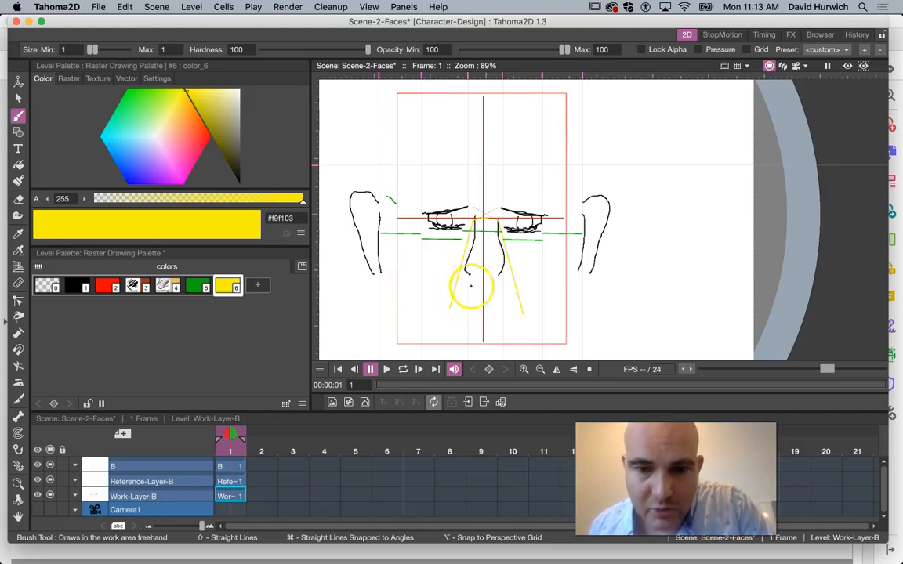
{"action": "left_click", "coordinate": [371, 539]}
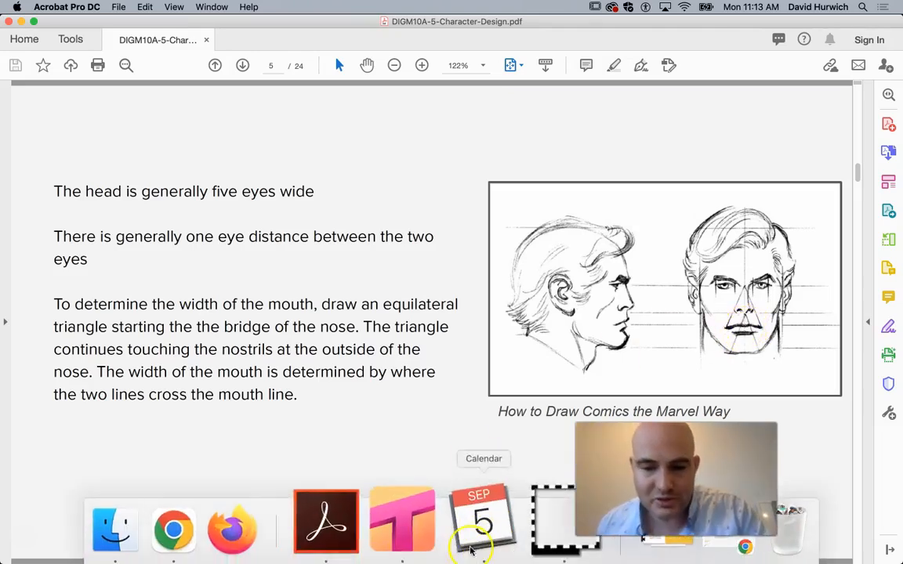
{"action": "left_click", "coordinate": [427, 533]}
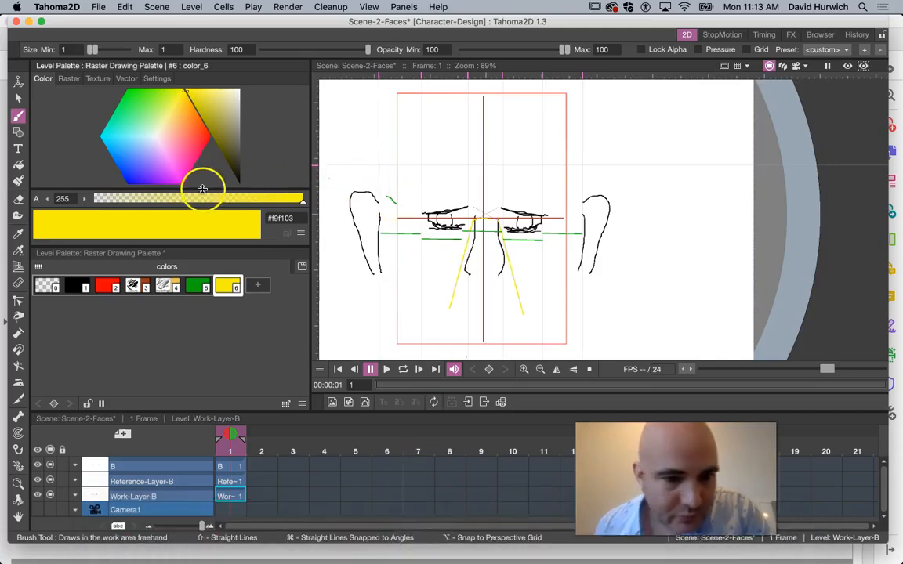
- Draw two green guide lines fanning out from the base of the nose down to the chin area on Work-Layer-B
{"action": "left_click", "coordinate": [196, 284]}
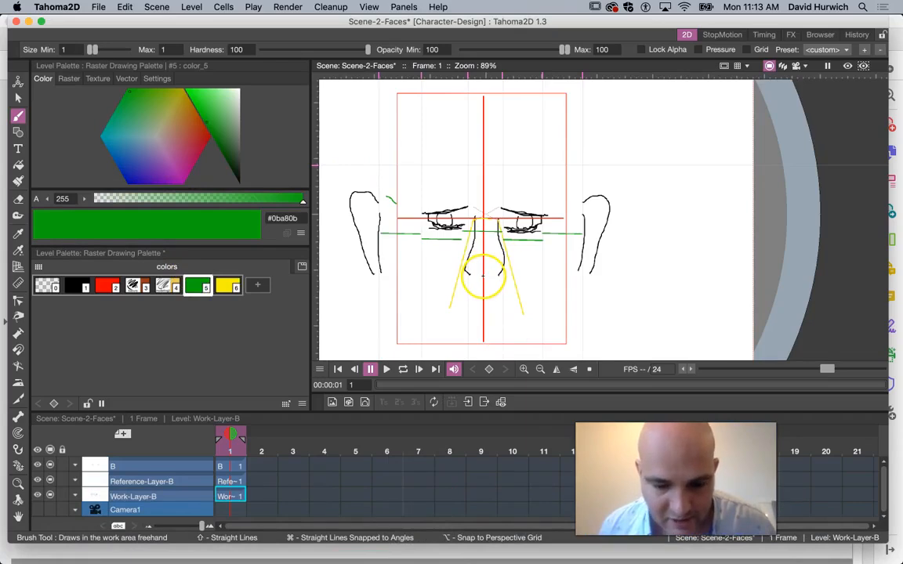
{"action": "key", "text": "super+z"}
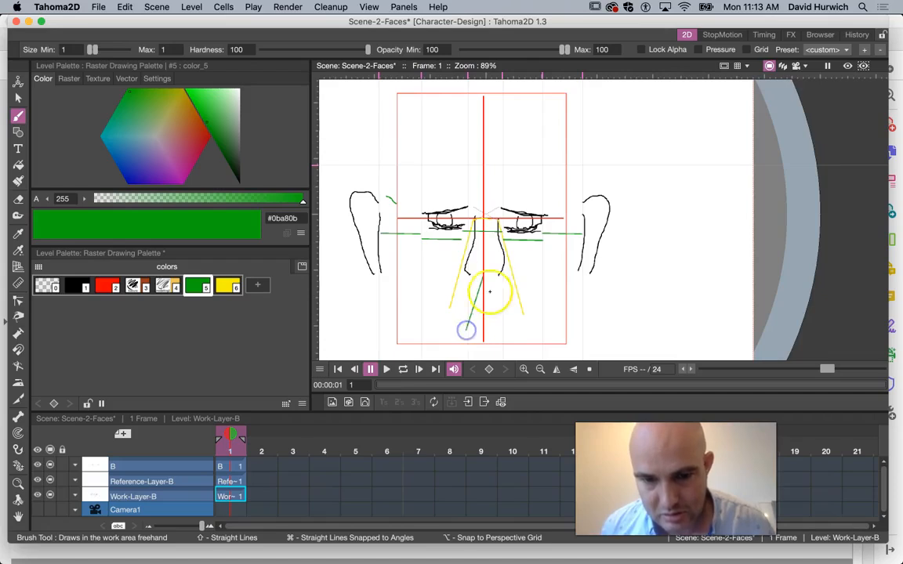
{"action": "left_click_drag", "start_coordinate": [466, 330], "coordinate": [477, 291]}
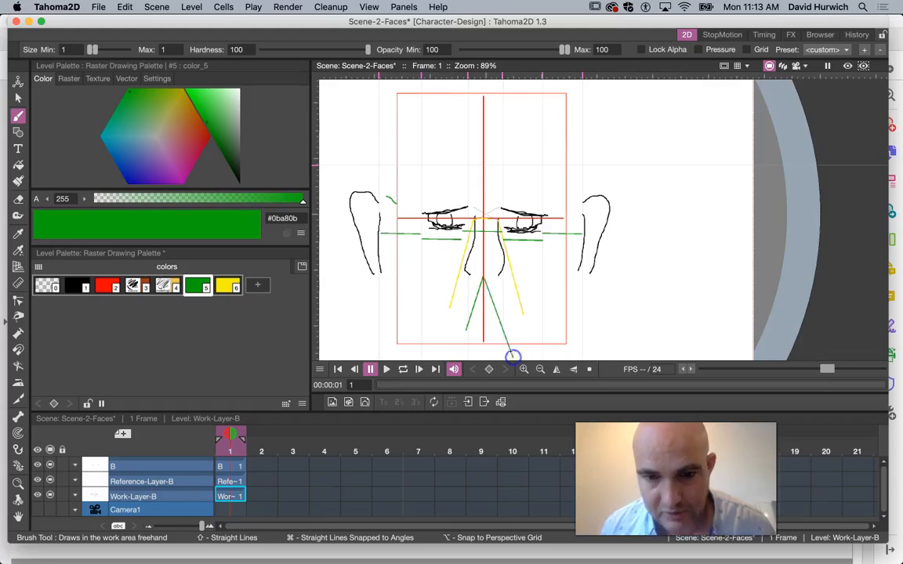
{"action": "scroll", "coordinate": [476, 282], "scroll_direction": "down", "scroll_amount": 3}
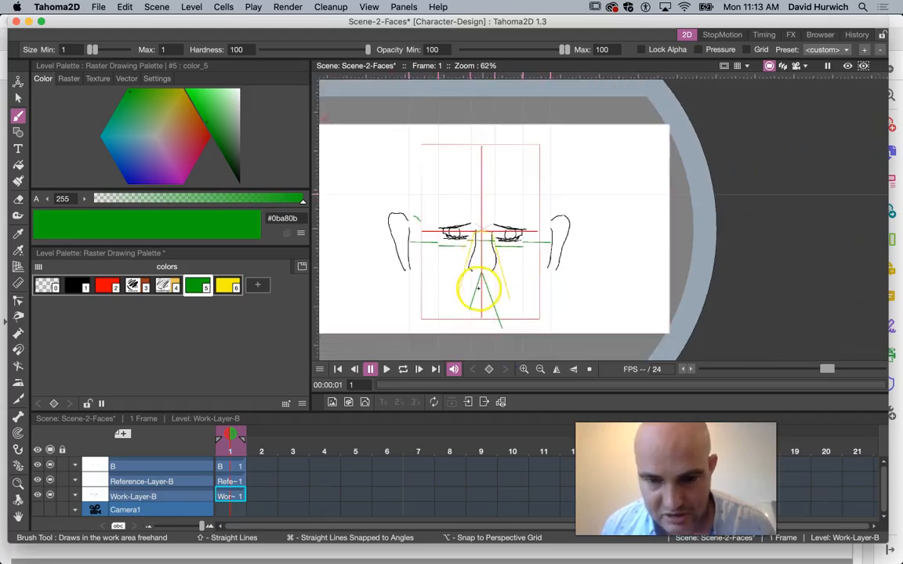
{"action": "left_click", "coordinate": [478, 294]}
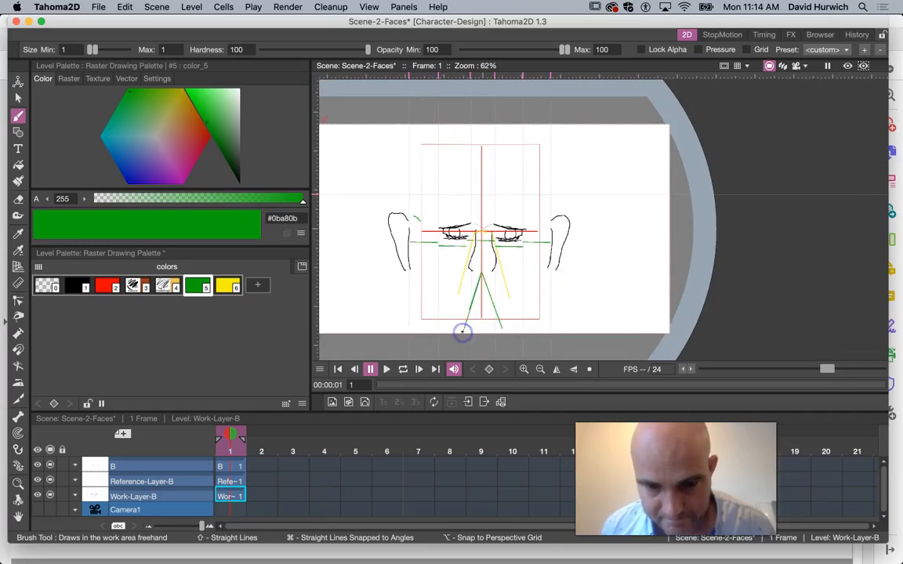
- Draw the mouth in black between the yellow guide lines, with a wavy upper lip, a curved lower lip and a line between them
{"action": "left_click", "coordinate": [83, 287]}
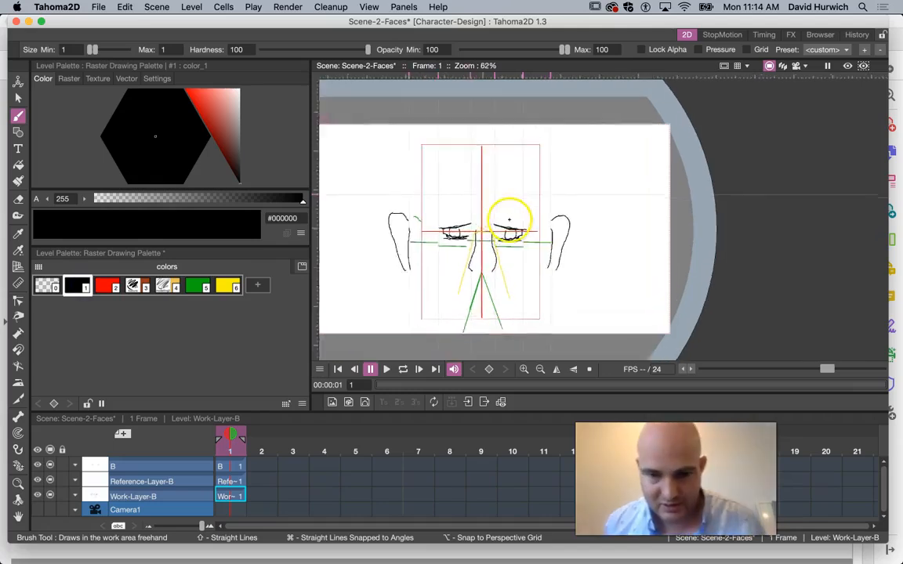
{"action": "scroll", "coordinate": [509, 220], "scroll_direction": "up", "scroll_amount": 3}
{"action": "scroll", "coordinate": [511, 200], "scroll_direction": "down", "scroll_amount": 4}
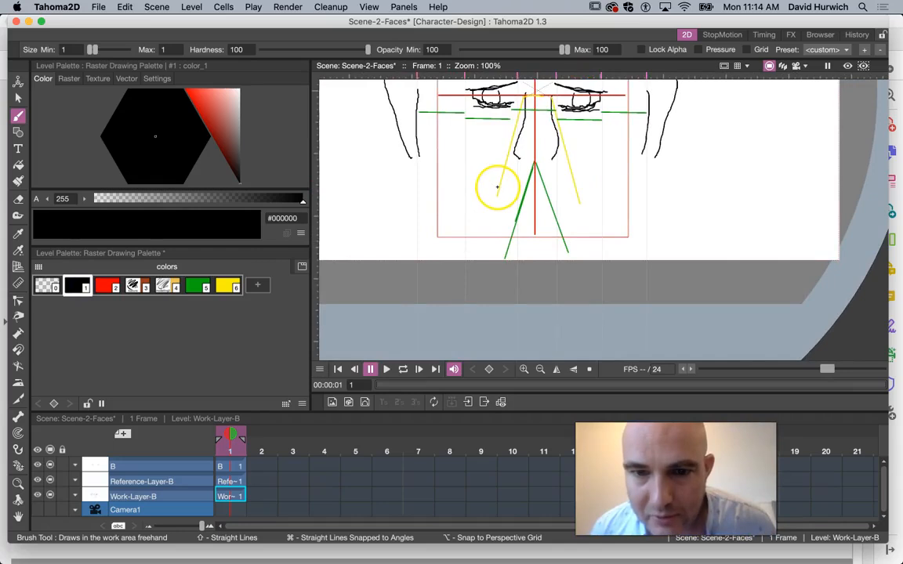
{"action": "left_click_drag", "start_coordinate": [499, 190], "coordinate": [514, 196]}
{"action": "key", "text": "super+z"}
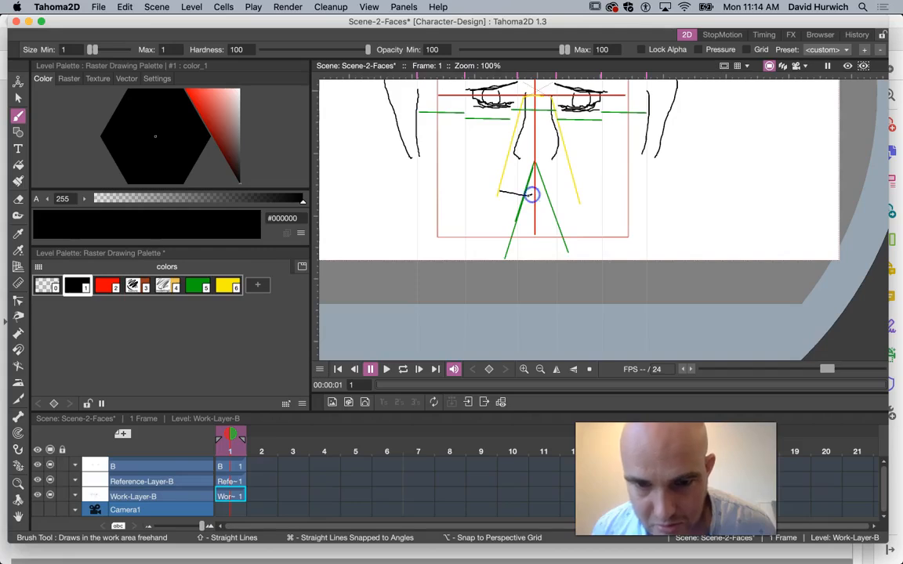
{"action": "key", "text": "super+z"}
{"action": "left_click_drag", "start_coordinate": [501, 192], "coordinate": [545, 187]}
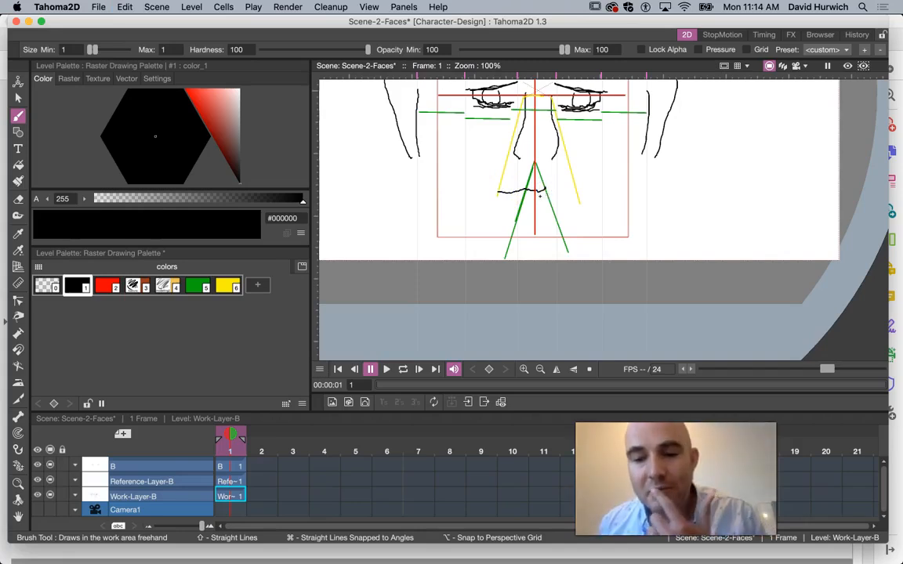
{"action": "left_click", "coordinate": [525, 189]}
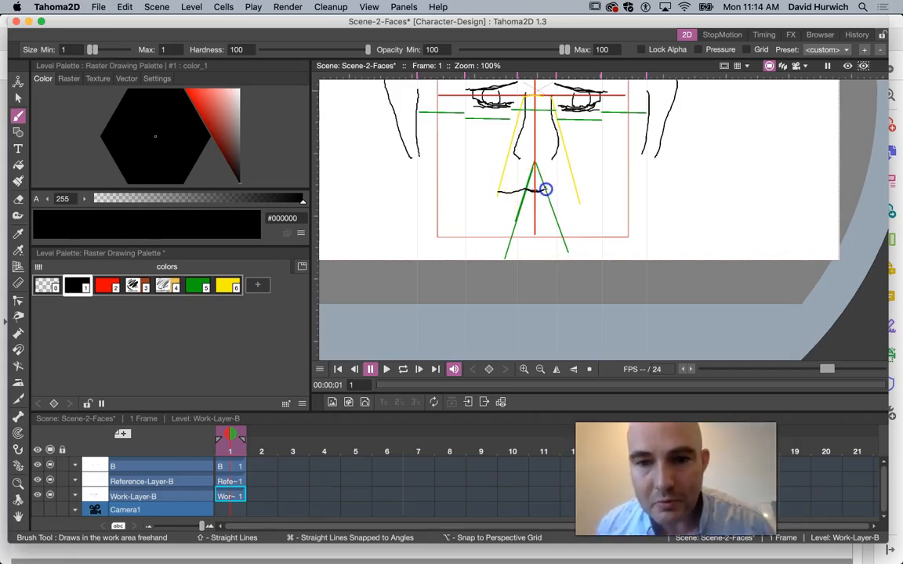
{"action": "key", "text": "super+z"}
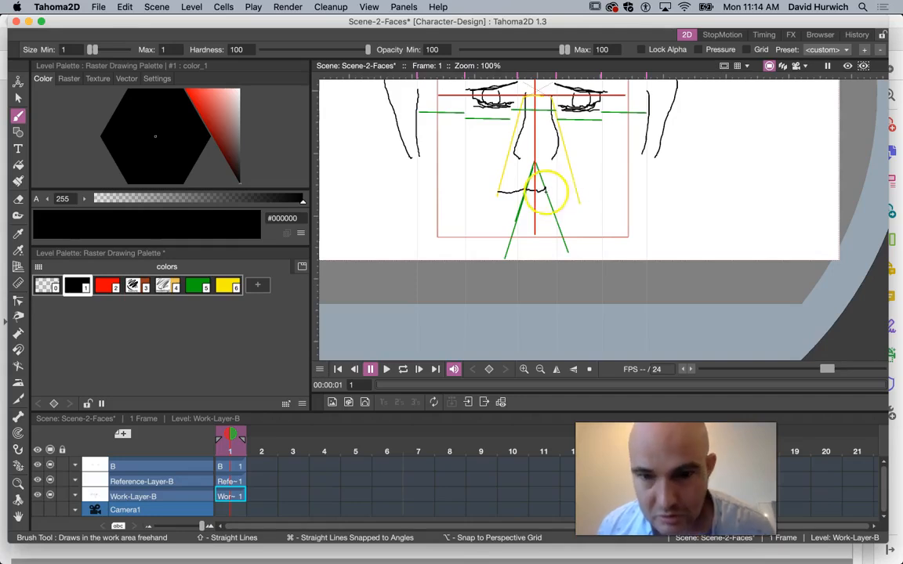
{"action": "left_click_drag", "start_coordinate": [576, 188], "coordinate": [577, 188]}
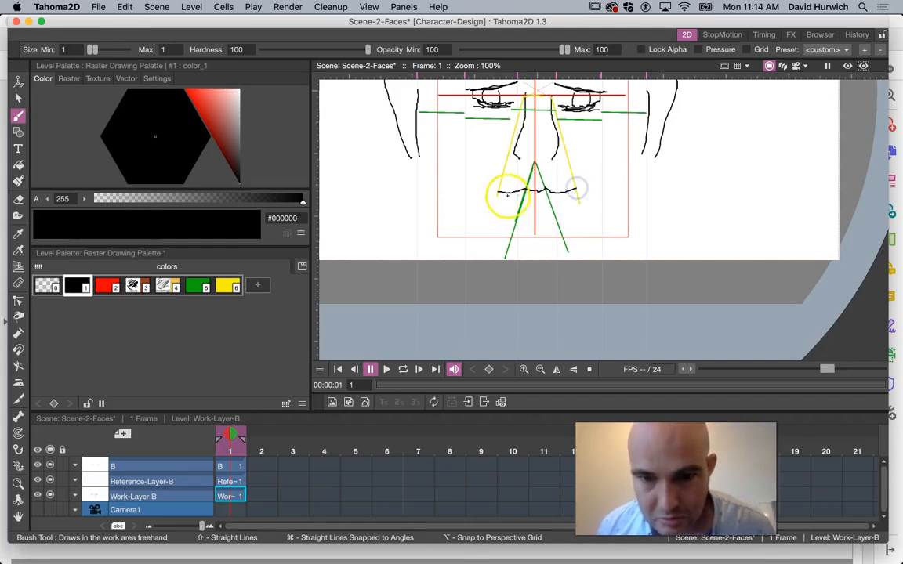
{"action": "left_click_drag", "start_coordinate": [499, 193], "coordinate": [498, 194]}
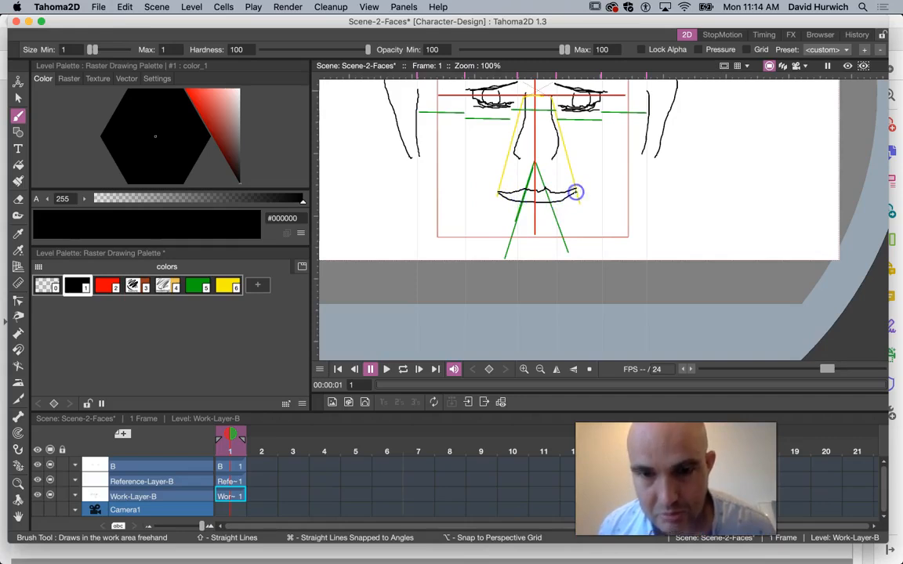
{"action": "left_click_drag", "start_coordinate": [503, 194], "coordinate": [521, 198]}
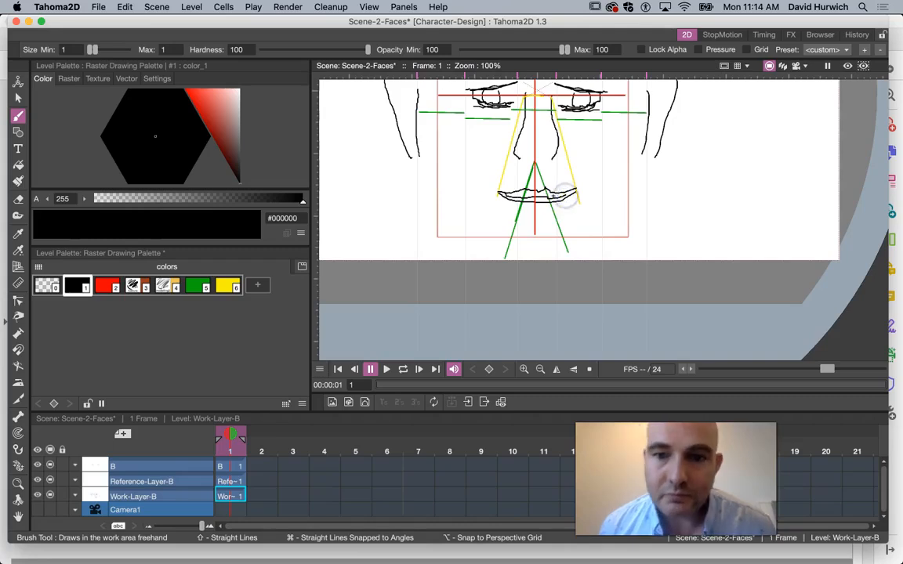
- Draw the chin curve in black below the mouth and join it to both ears with jaw lines
{"action": "scroll", "coordinate": [484, 211], "scroll_direction": "down", "scroll_amount": 2}
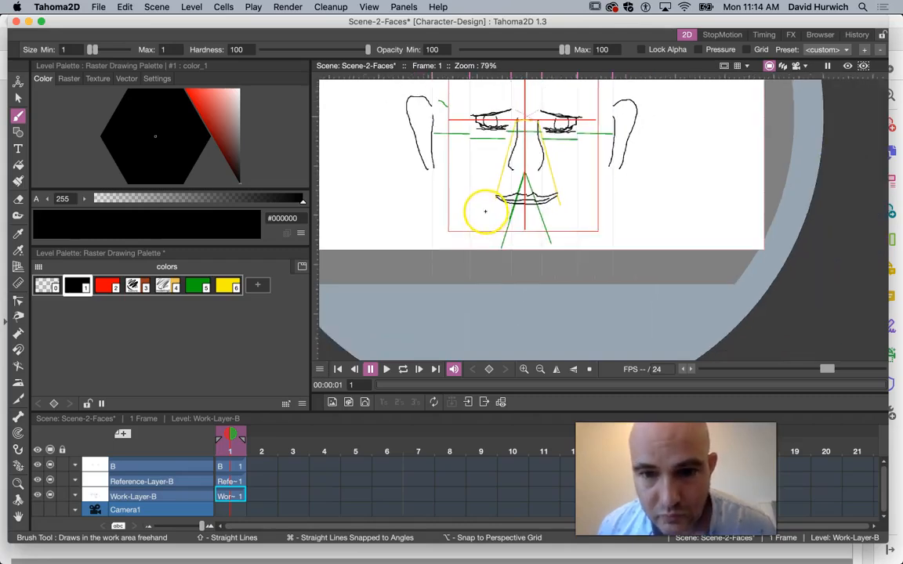
{"action": "left_click_drag", "start_coordinate": [485, 211], "coordinate": [492, 222]}
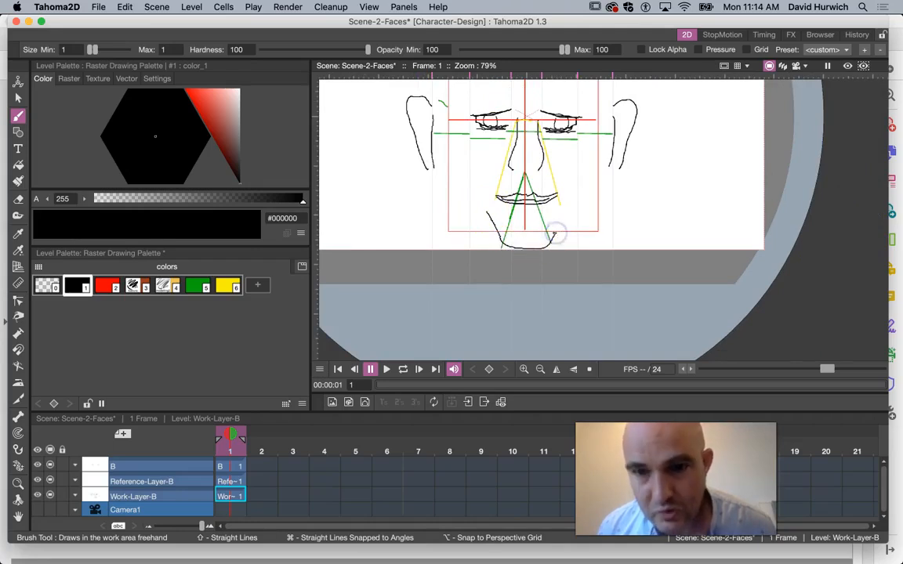
{"action": "left_click_drag", "start_coordinate": [430, 141], "coordinate": [437, 165]}
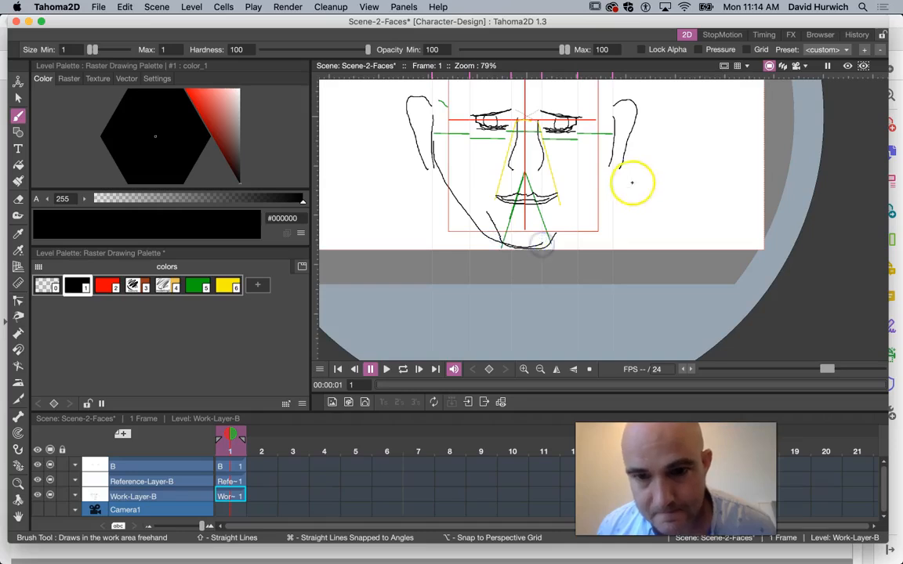
{"action": "left_click_drag", "start_coordinate": [615, 139], "coordinate": [606, 178]}
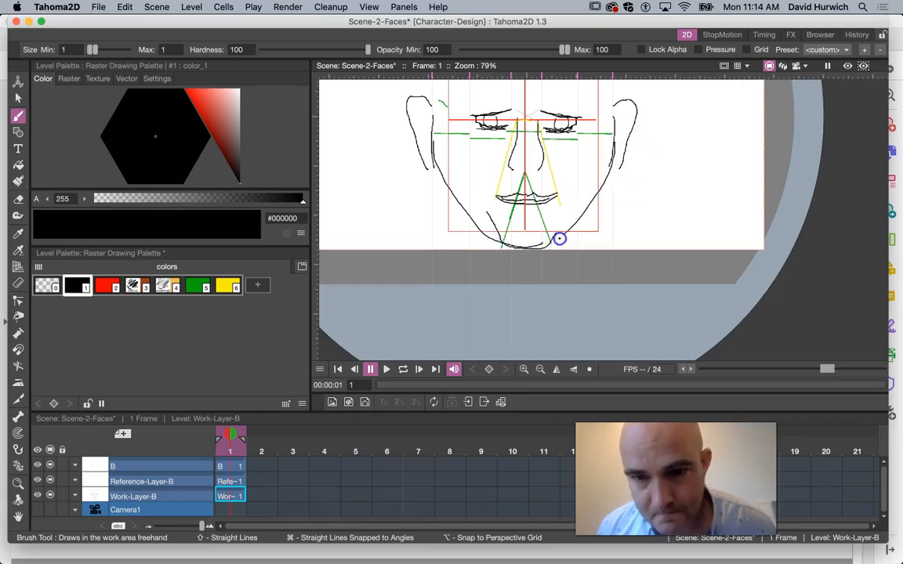
- Select the face drawing on Work-Layer-B, scale it down to fit the red head guide box and align it with the centre line
{"action": "scroll", "coordinate": [539, 197], "scroll_direction": "down", "scroll_amount": 1}
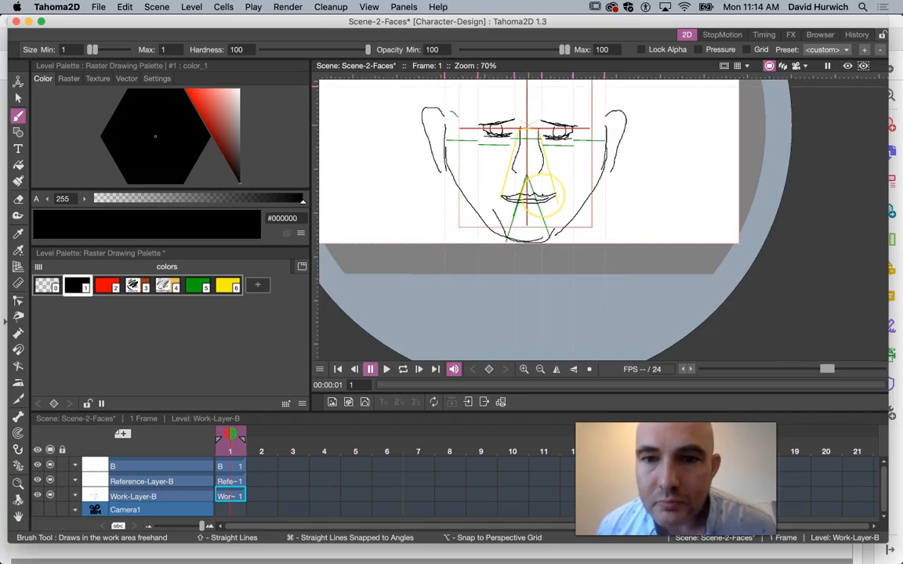
{"action": "scroll", "coordinate": [540, 188], "scroll_direction": "down", "scroll_amount": 2}
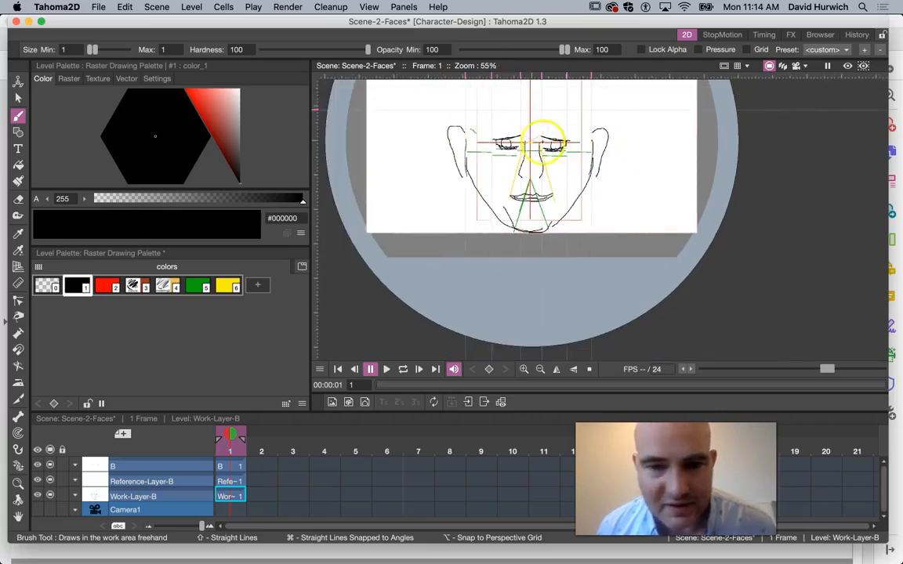
{"action": "left_click", "coordinate": [18, 100]}
{"action": "mouse_move", "coordinate": [437, 111]}
{"action": "left_mouse_down"}
{"action": "mouse_move", "coordinate": [628, 251]}
{"action": "mouse_move", "coordinate": [602, 213]}
{"action": "left_mouse_up"}
{"action": "left_click_drag", "start_coordinate": [548, 198], "coordinate": [565, 192]}
{"action": "mouse_move", "coordinate": [627, 214]}
{"action": "left_mouse_down"}
{"action": "mouse_move", "coordinate": [616, 208]}
{"action": "mouse_move", "coordinate": [605, 222]}
{"action": "left_mouse_up"}
{"action": "left_click", "coordinate": [635, 210]}
{"action": "scroll", "coordinate": [631, 210], "scroll_direction": "up", "scroll_amount": 2}
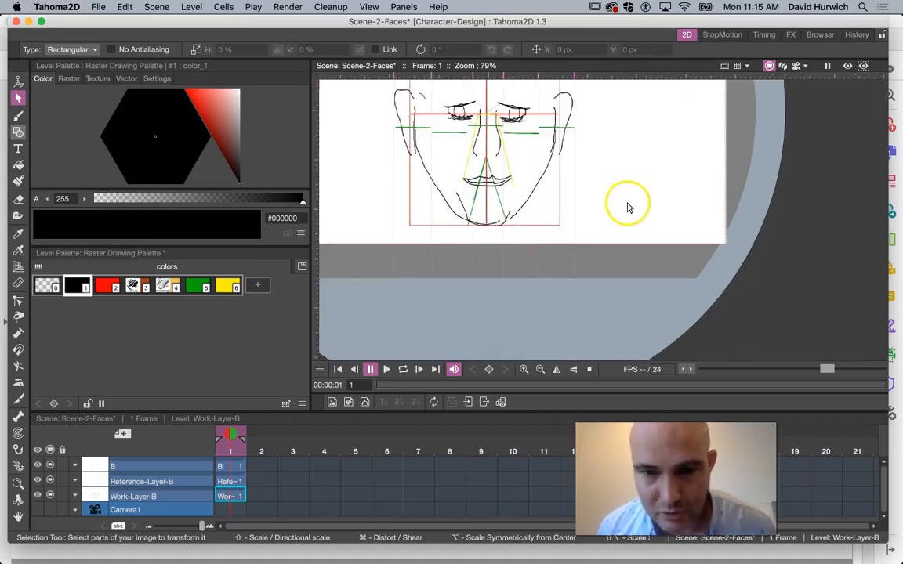
{"action": "left_click_drag", "start_coordinate": [517, 190], "coordinate": [500, 185]}
{"action": "left_click", "coordinate": [579, 217]}
{"action": "left_click", "coordinate": [487, 177]}
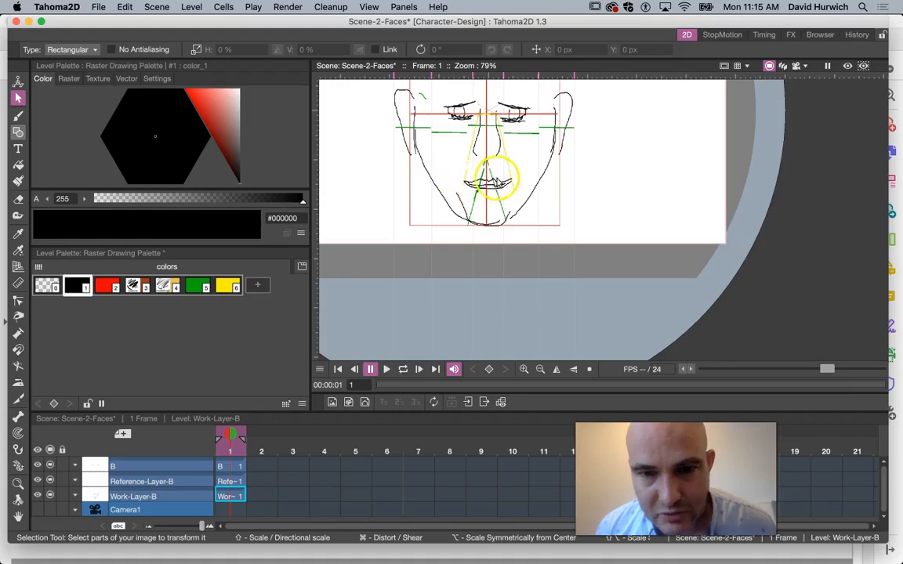
- Erase the tops of both ears and redraw them slightly lower in black
{"action": "scroll", "coordinate": [502, 178], "scroll_direction": "up", "scroll_amount": 1}
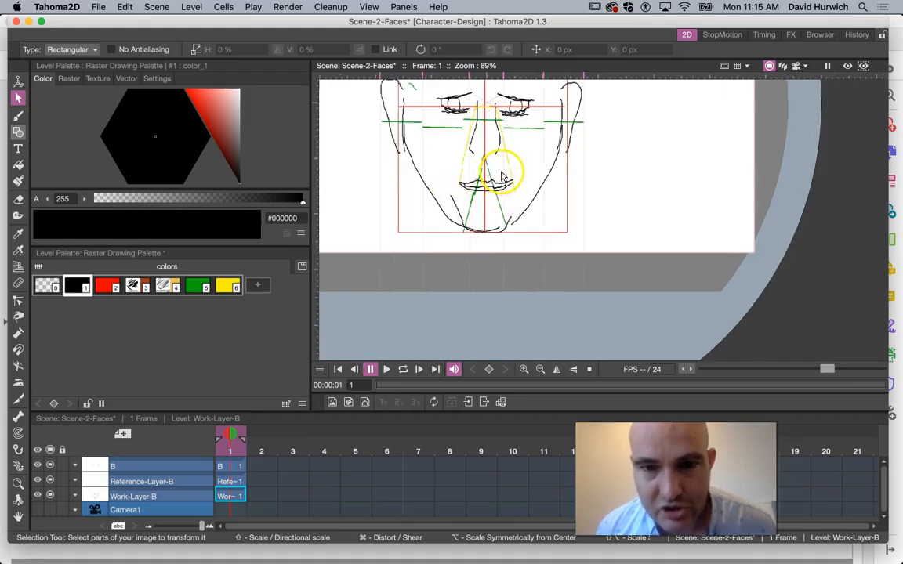
{"action": "scroll", "coordinate": [504, 176], "scroll_direction": "down", "scroll_amount": 3}
{"action": "scroll", "coordinate": [551, 125], "scroll_direction": "up", "scroll_amount": 1}
{"action": "left_click_drag", "start_coordinate": [554, 132], "coordinate": [565, 170]}
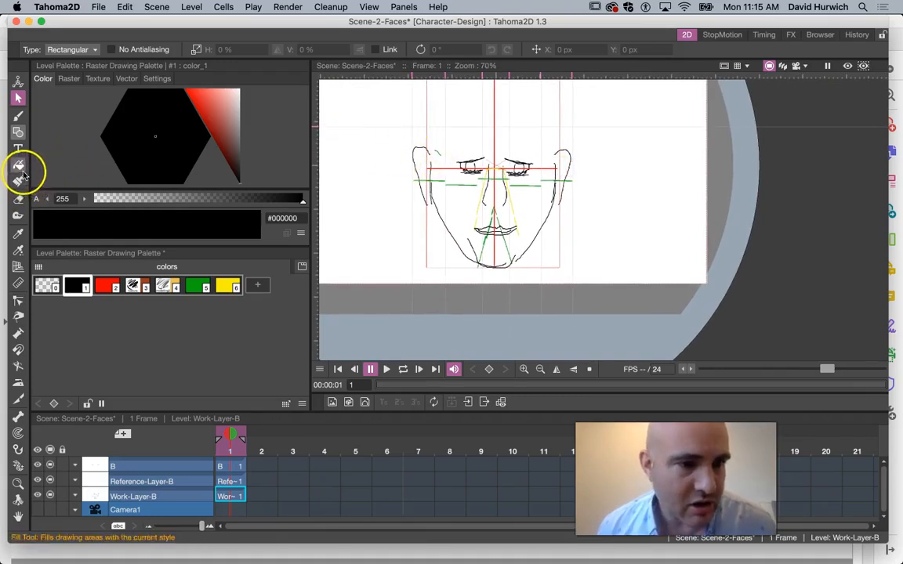
{"action": "left_click", "coordinate": [19, 198]}
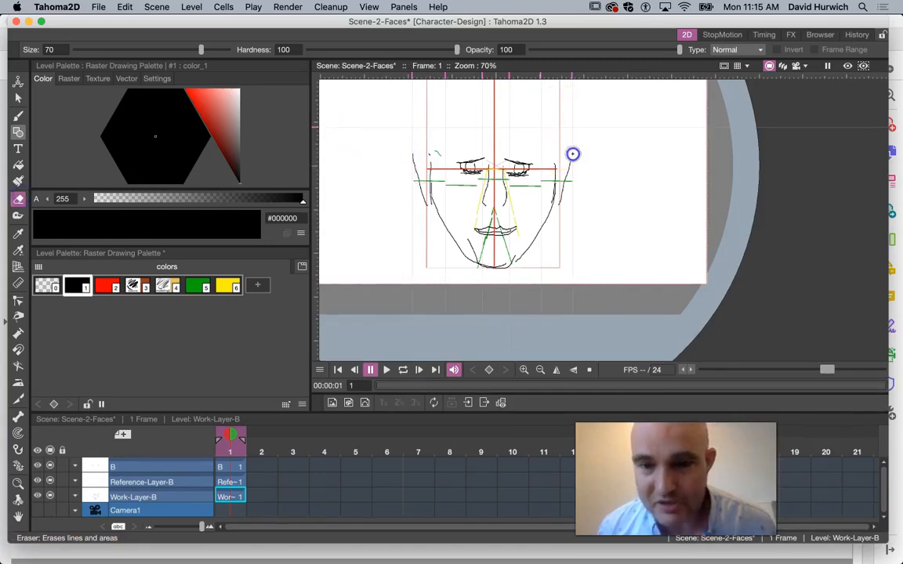
{"action": "left_click", "coordinate": [18, 115]}
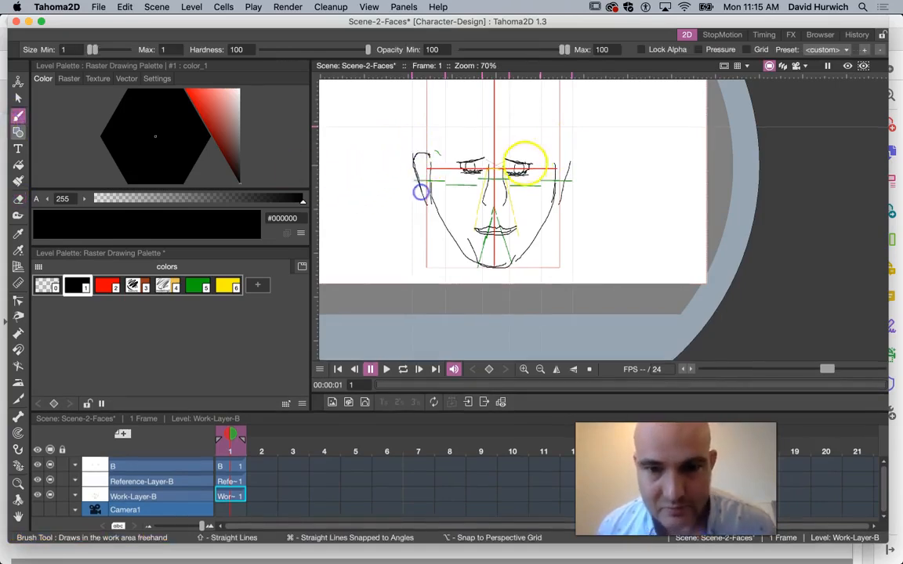
{"action": "scroll", "coordinate": [459, 152], "scroll_direction": "up", "scroll_amount": 1}
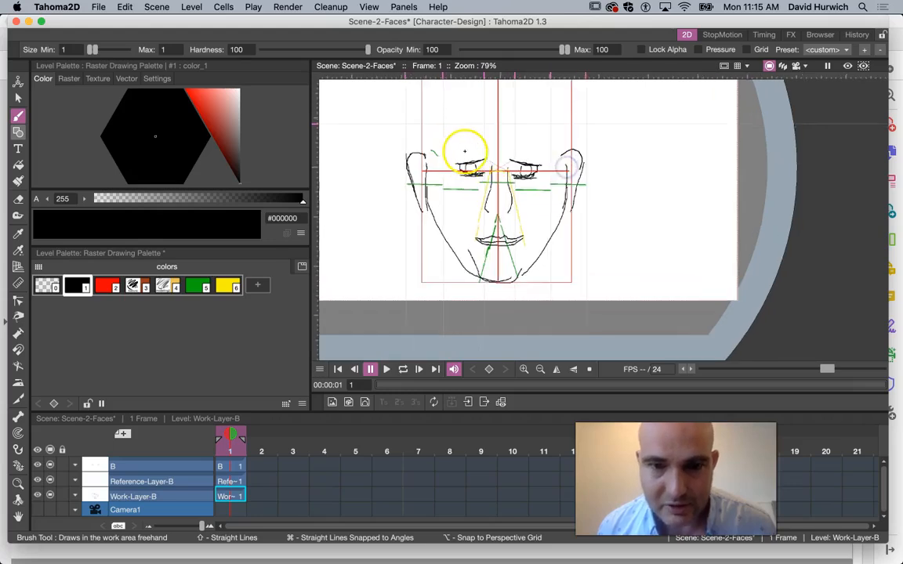
- Draw the top of the head in black from ear to ear, adding a second contour just inside the first
{"action": "scroll", "coordinate": [460, 145], "scroll_direction": "down", "scroll_amount": 2}
{"action": "left_click_drag", "start_coordinate": [585, 109], "coordinate": [582, 168]}
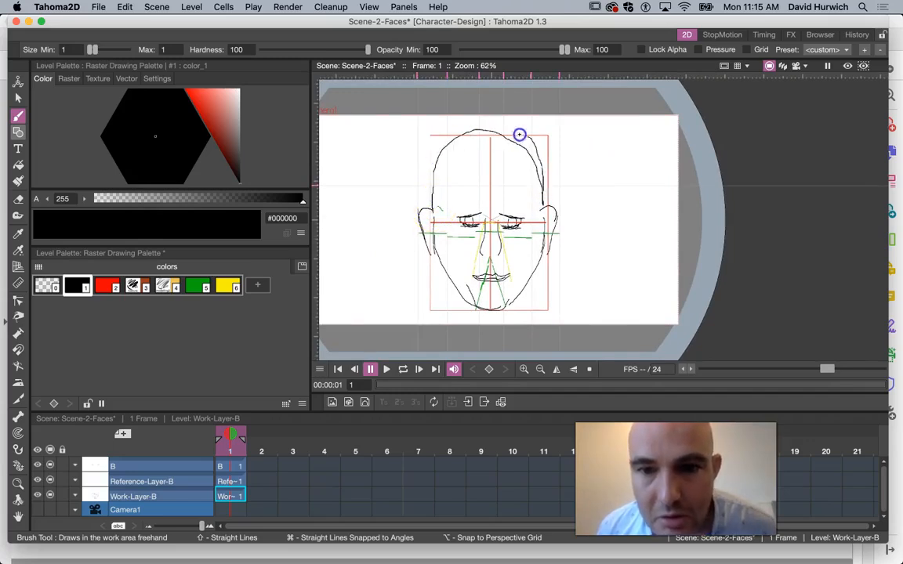
{"action": "left_click_drag", "start_coordinate": [467, 145], "coordinate": [456, 152]}
{"action": "left_click_drag", "start_coordinate": [432, 188], "coordinate": [432, 191]}
{"action": "key", "text": "super+z"}
{"action": "left_click_drag", "start_coordinate": [430, 196], "coordinate": [441, 171]}
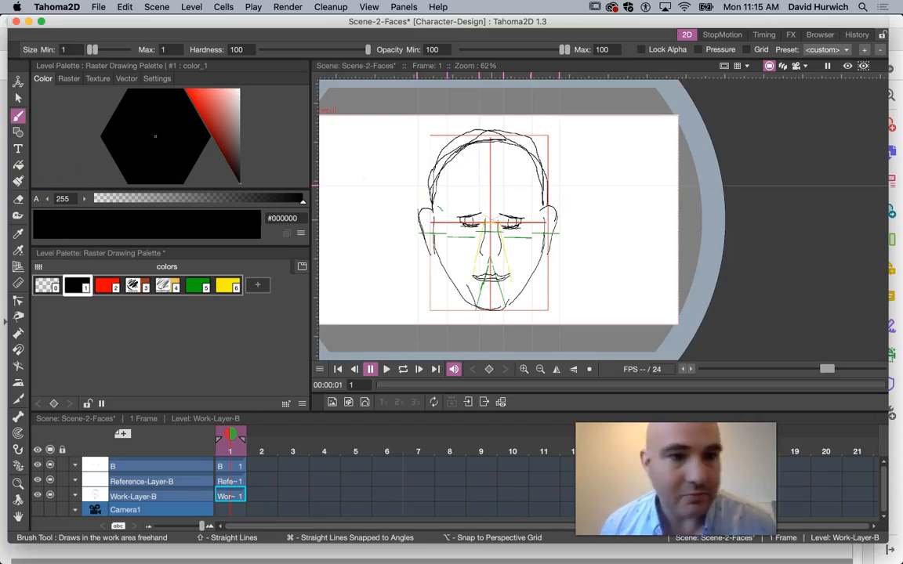
- Erase the outer contour along the top and side of the head, then close the gap at the crown with black brush strokes
{"action": "left_click", "coordinate": [18, 198]}
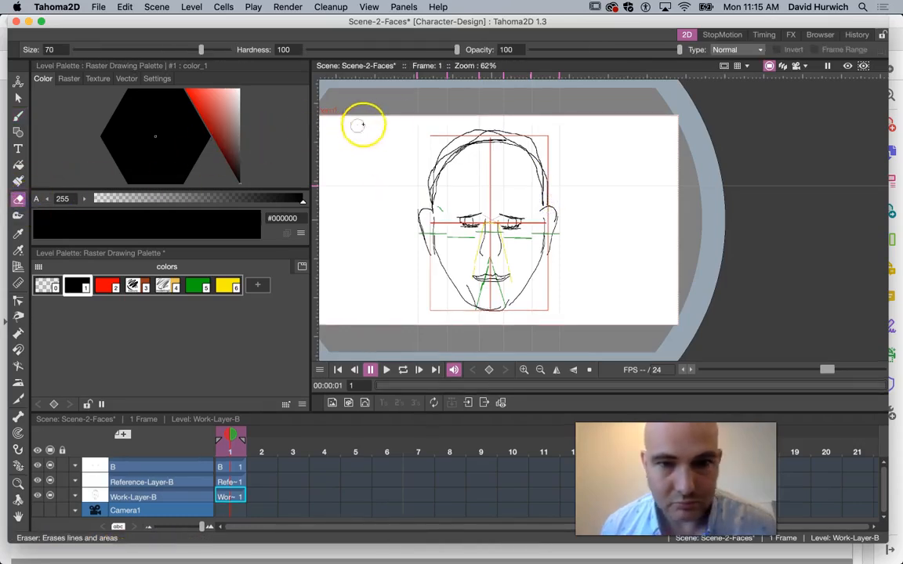
{"action": "mouse_move", "coordinate": [478, 133]}
{"action": "left_mouse_down"}
{"action": "mouse_move", "coordinate": [423, 175]}
{"action": "mouse_move", "coordinate": [517, 129]}
{"action": "left_mouse_up"}
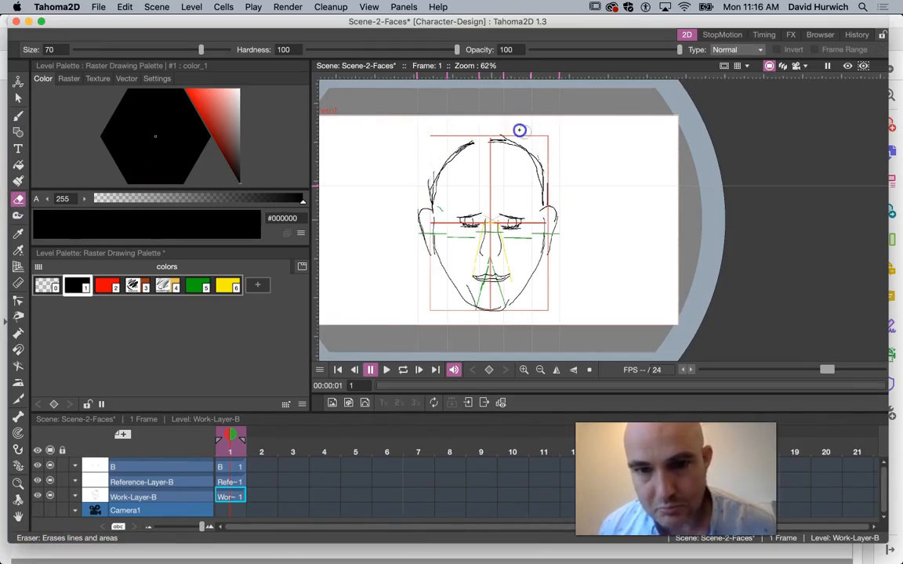
{"action": "left_click_drag", "start_coordinate": [551, 186], "coordinate": [550, 192]}
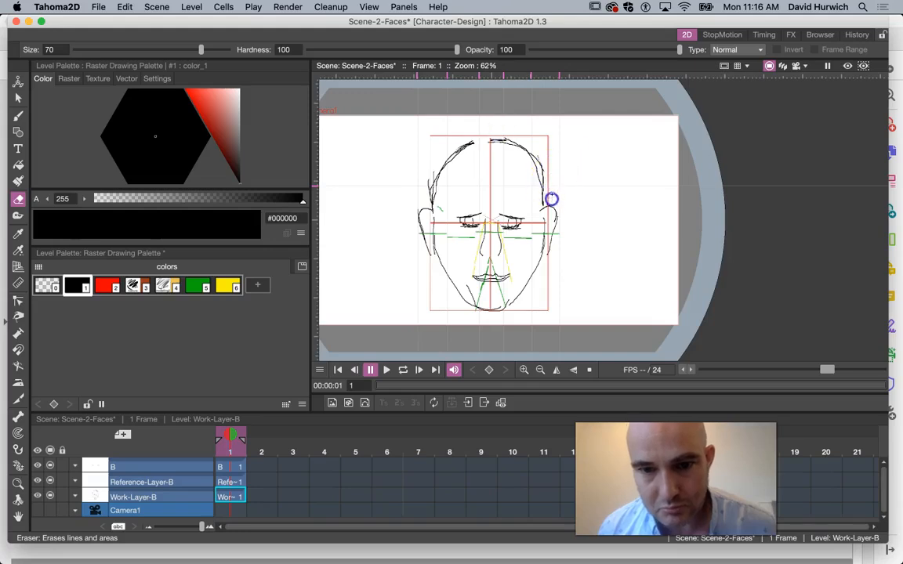
{"action": "left_click", "coordinate": [18, 115]}
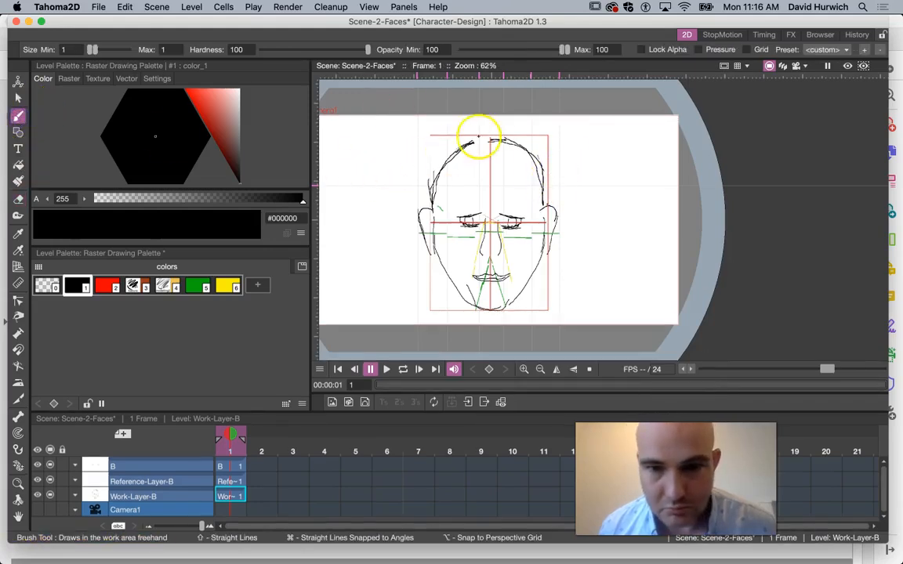
{"action": "left_click_drag", "start_coordinate": [471, 143], "coordinate": [486, 142]}
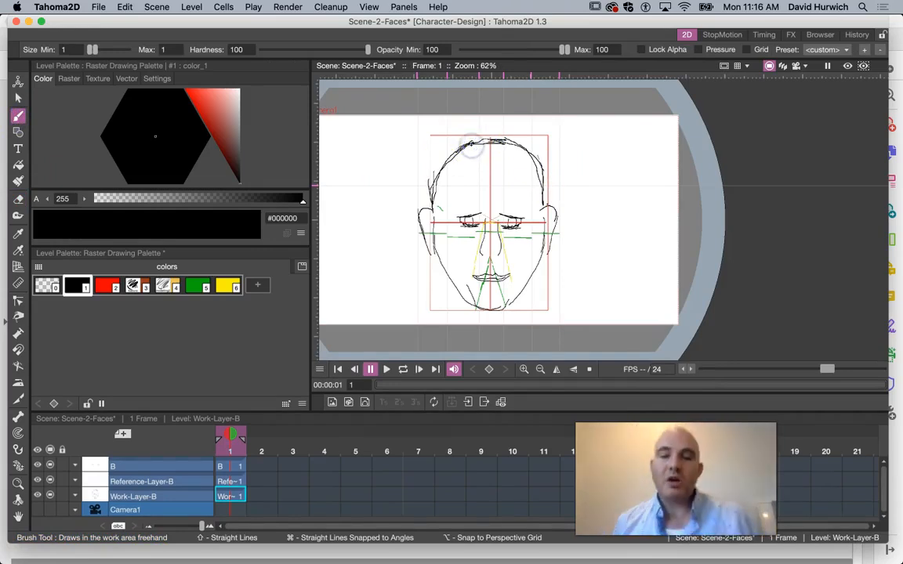
- Hide the B and Reference-Layer-B guides to check the face drawing on its own, then show both layers again
{"action": "left_click", "coordinate": [51, 481]}
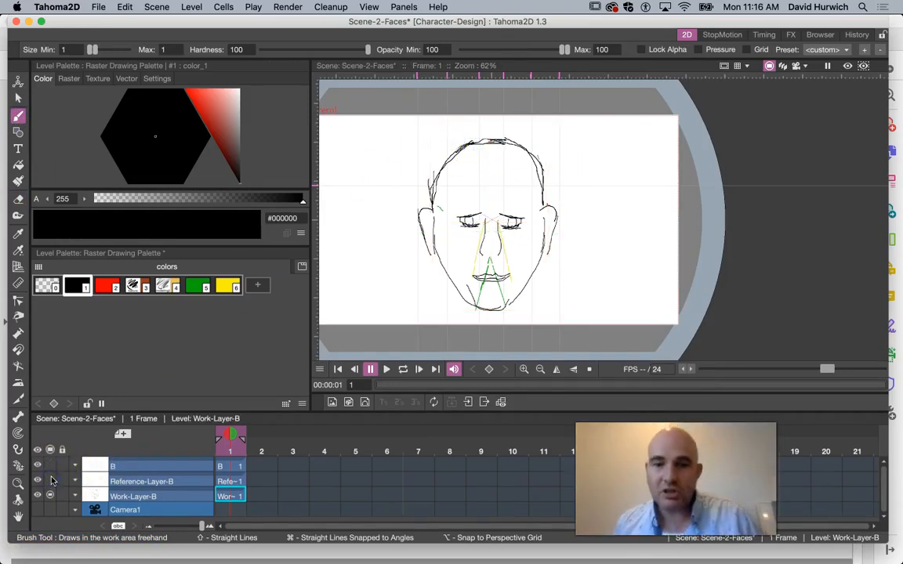
{"action": "left_click", "coordinate": [50, 496]}
{"action": "left_click", "coordinate": [50, 496]}
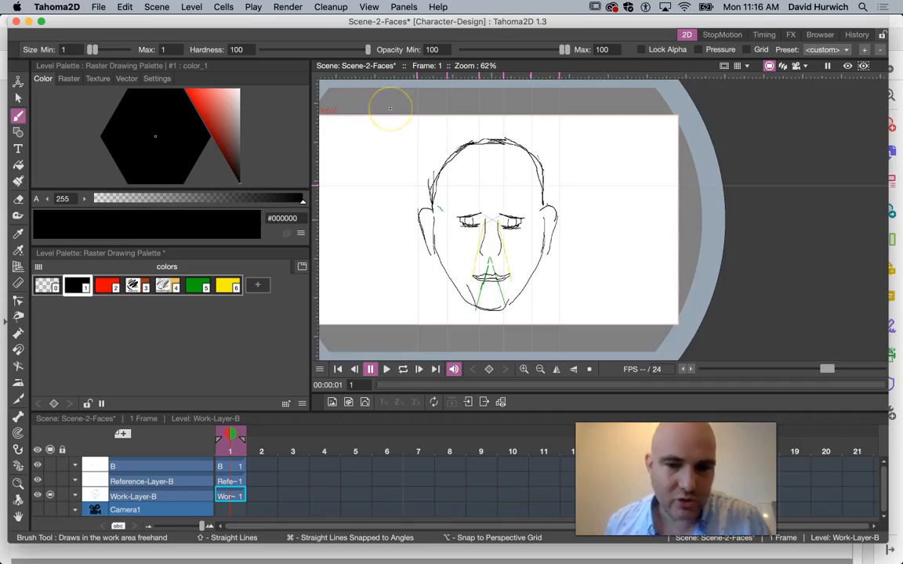
{"action": "left_click", "coordinate": [50, 480]}
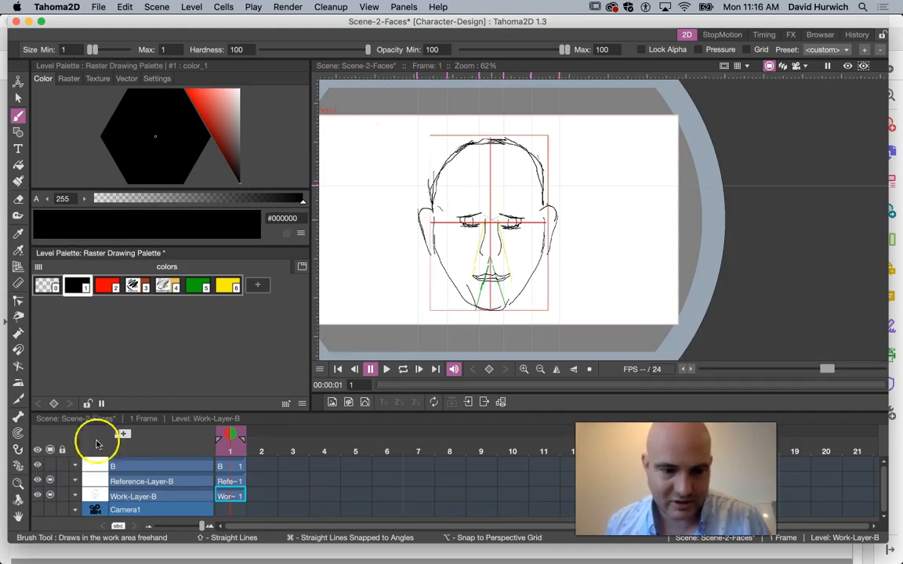
{"action": "left_click", "coordinate": [49, 466]}
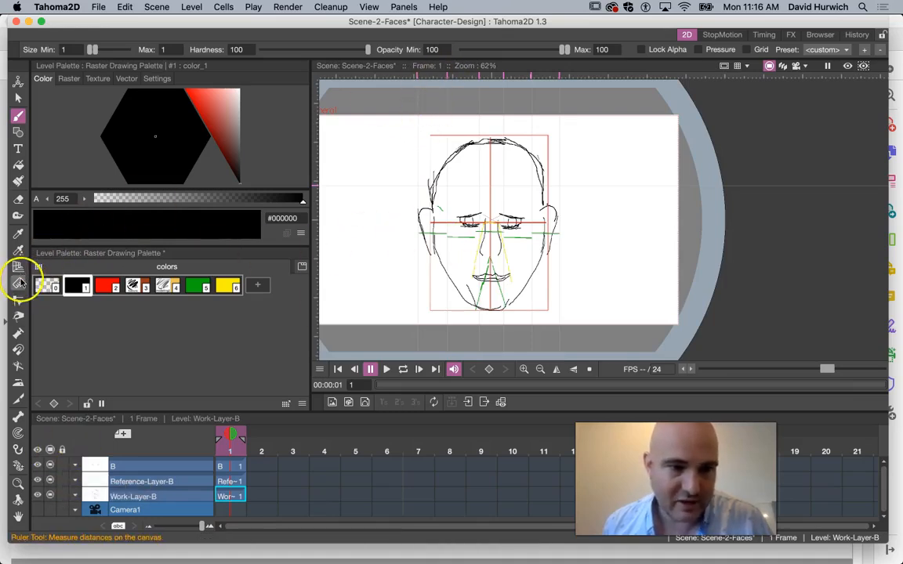
- Measure the width of both eye spaces with the Ruler tool to compare them
{"action": "left_click", "coordinate": [20, 283]}
{"action": "left_click_drag", "start_coordinate": [411, 229], "coordinate": [484, 225]}
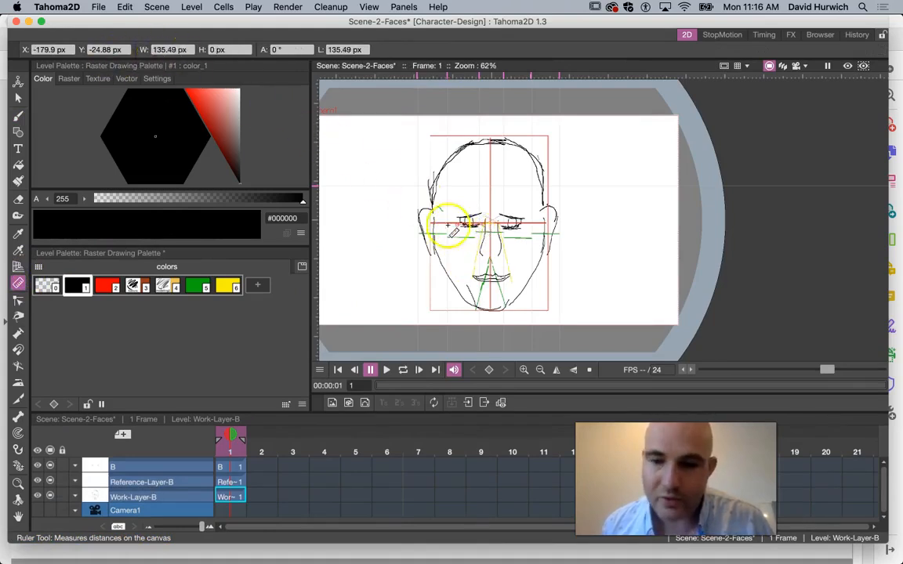
{"action": "left_click_drag", "start_coordinate": [503, 238], "coordinate": [528, 238]}
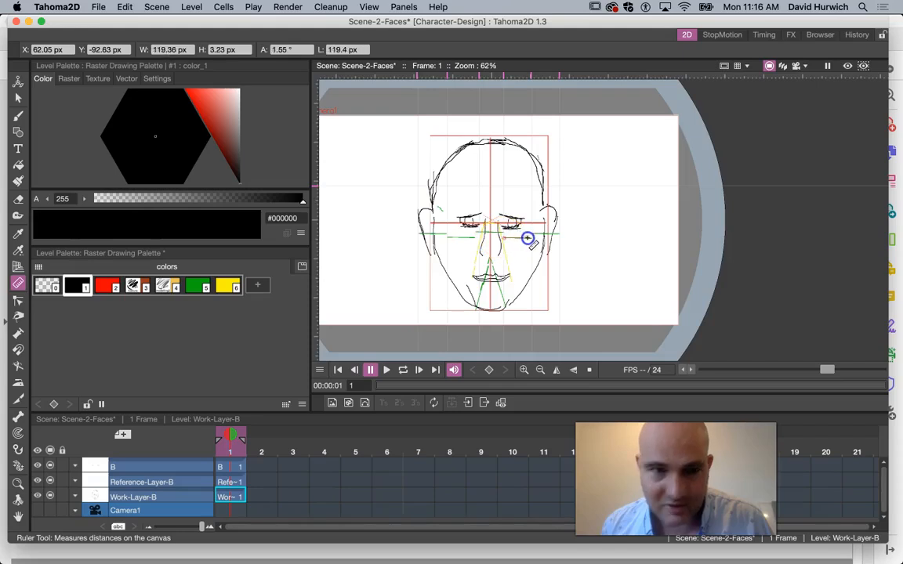